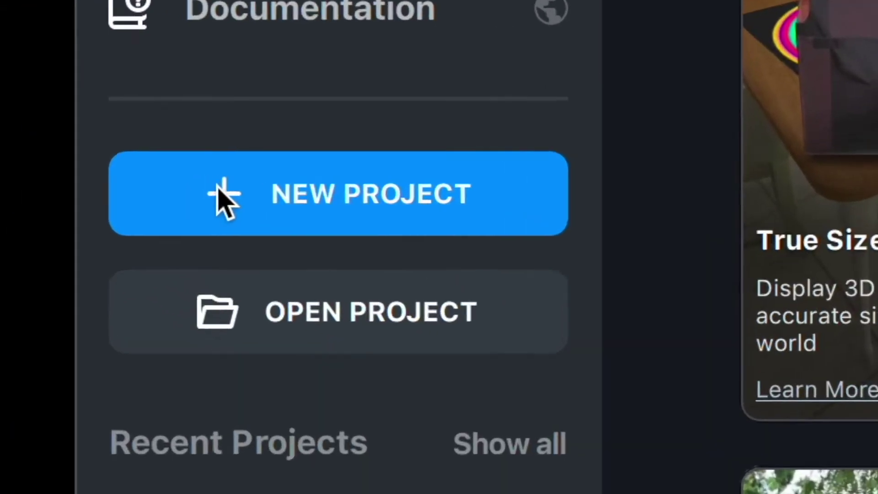
# Start a new Lens Studio project and open the Asset Library.
pyautogui.click(220, 192)
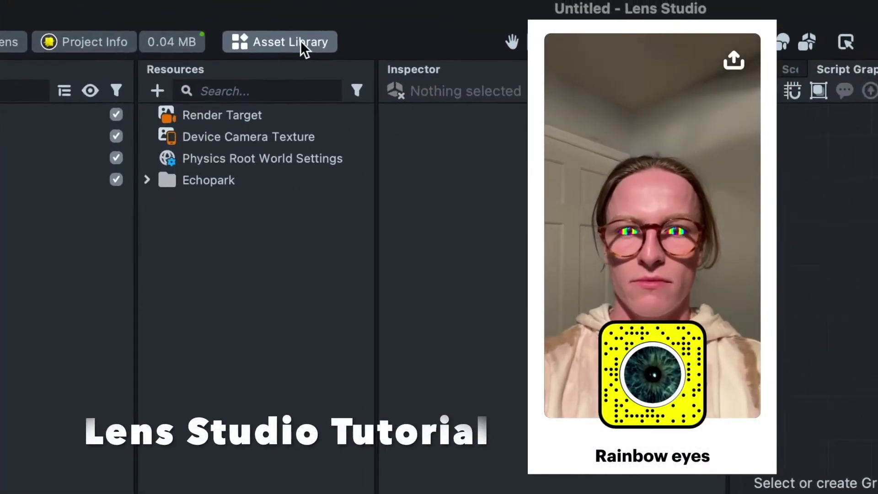
pyautogui.click(348, 68)
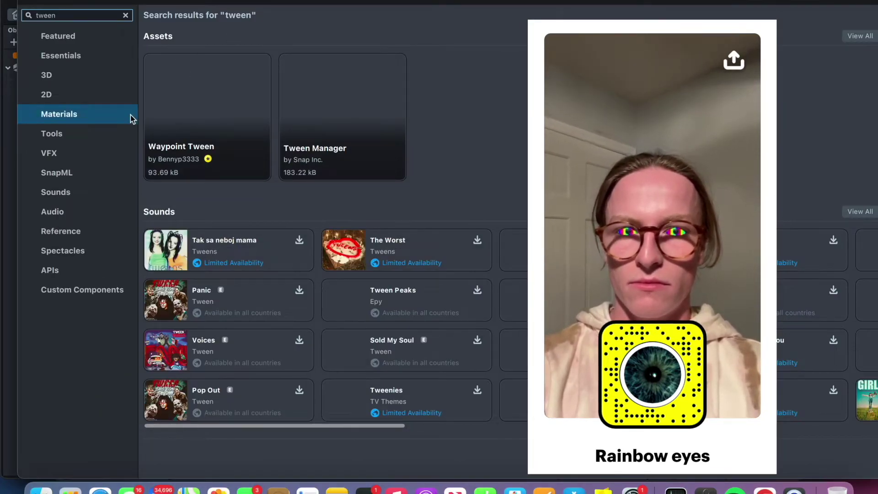
# Search the Asset Library for 'eye' and import Snap Inc.'s Eyeballs asset.
pyautogui.click(72, 74)
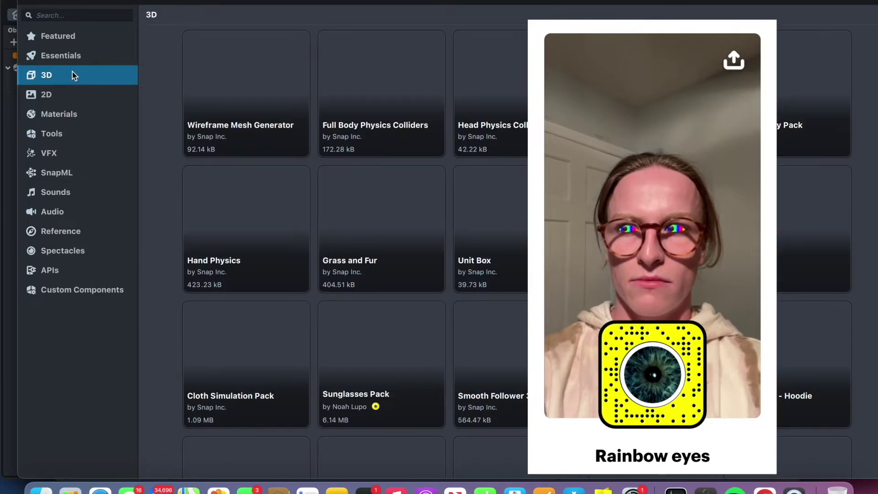
pyautogui.scroll(-3, 280, 303)
pyautogui.scroll(3, 280, 303)
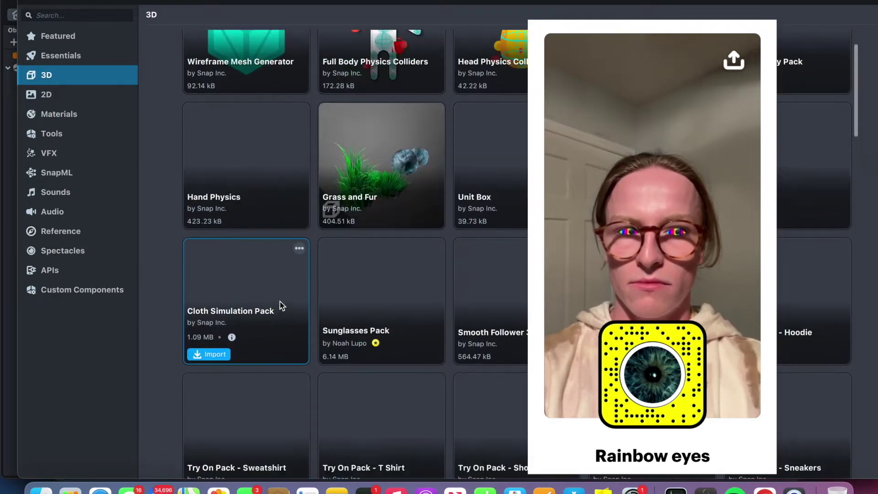
pyautogui.click(44, 15)
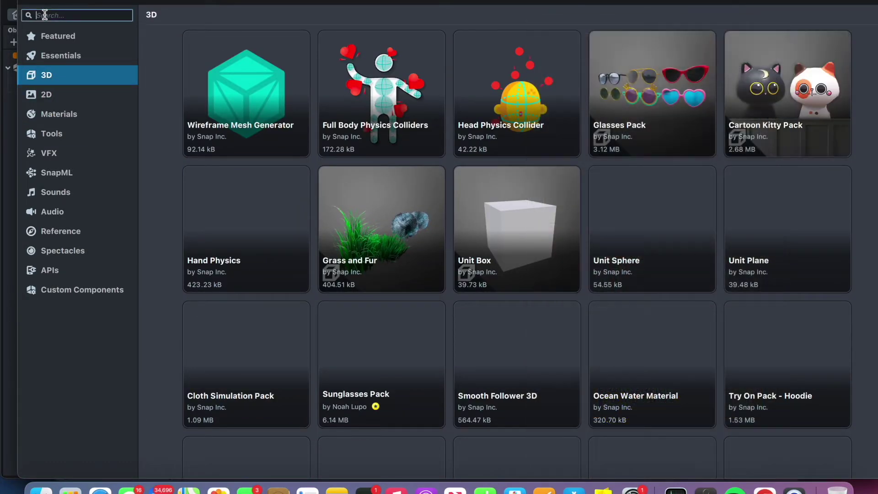
pyautogui.write('e')
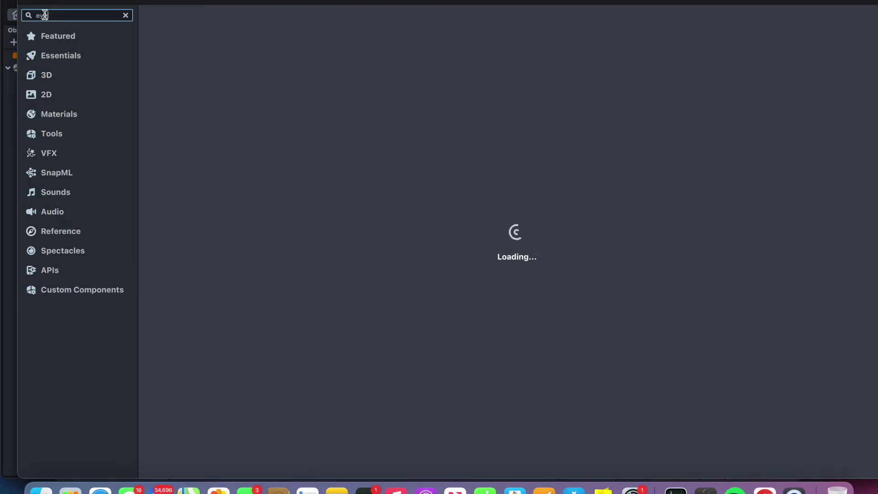
pyautogui.write('ye')
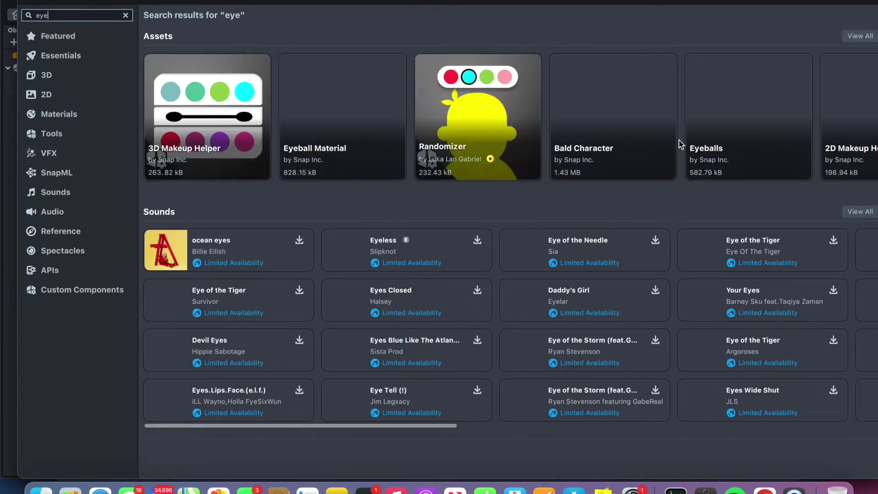
pyautogui.moveTo(698, 132)
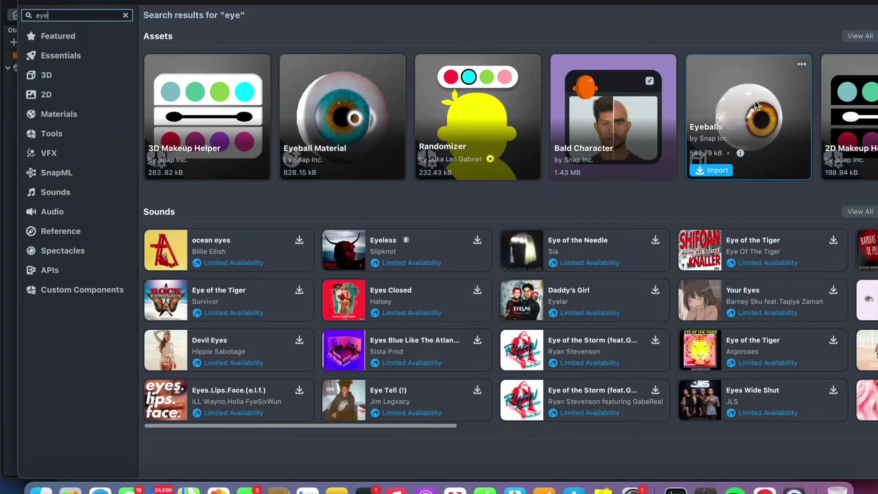
pyautogui.moveTo(329, 115)
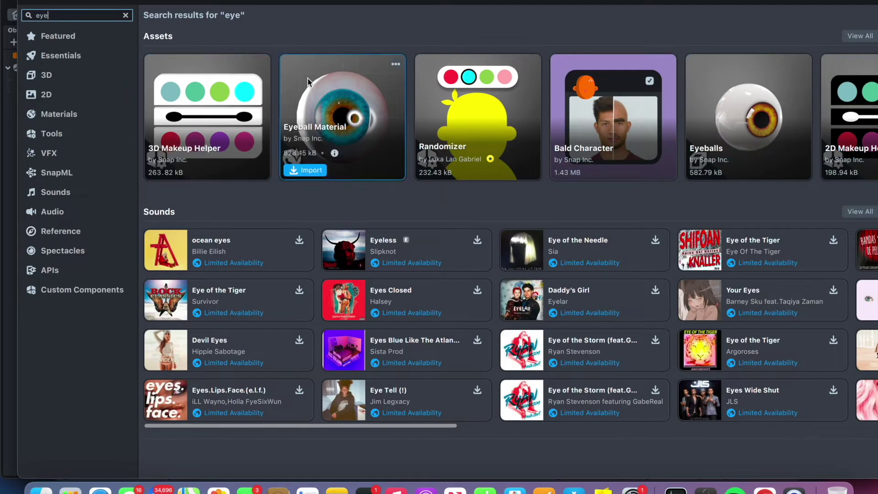
pyautogui.moveTo(716, 180)
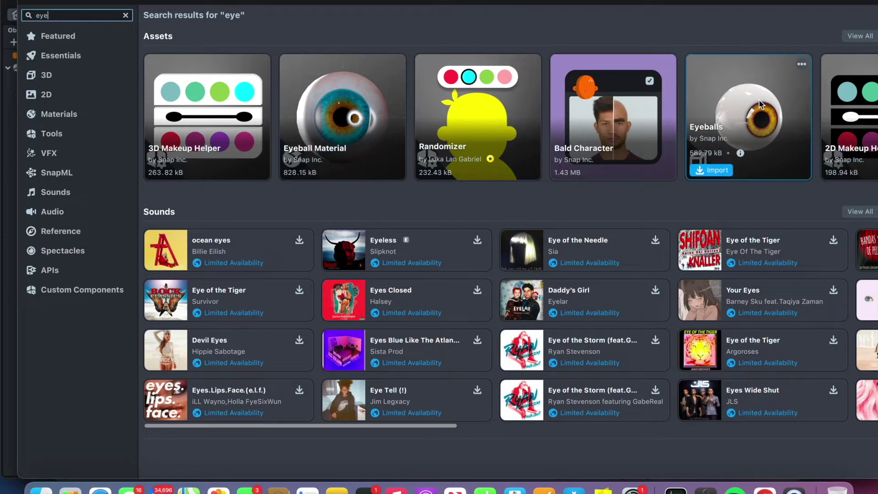
pyautogui.click(717, 171)
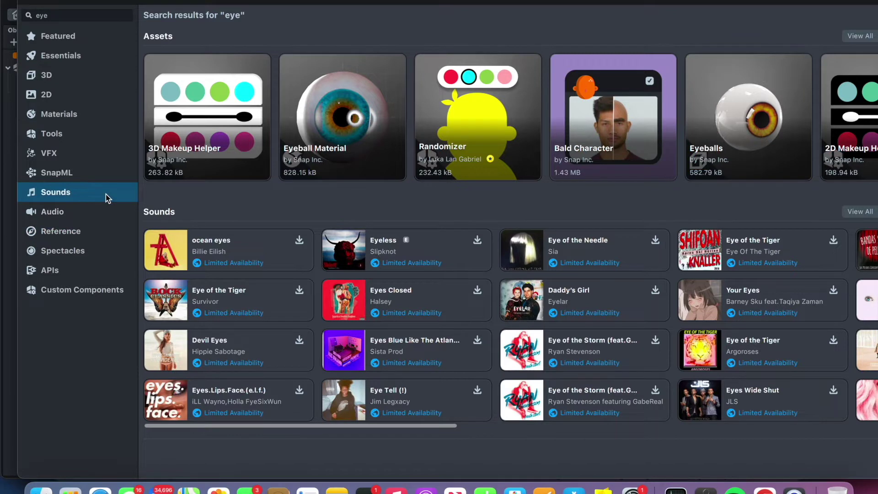
# Import Rainbow Material from the Materials category and close the Asset Library.
pyautogui.click(100, 120)
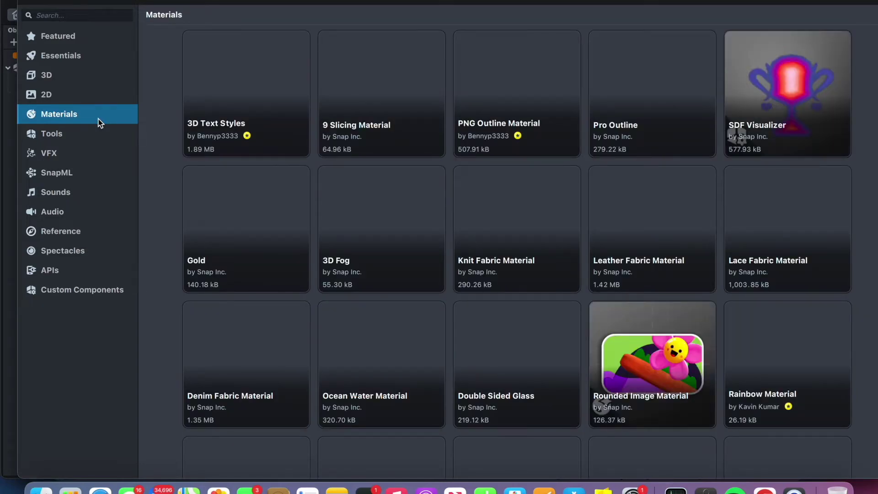
pyautogui.scroll(-1, 363, 204)
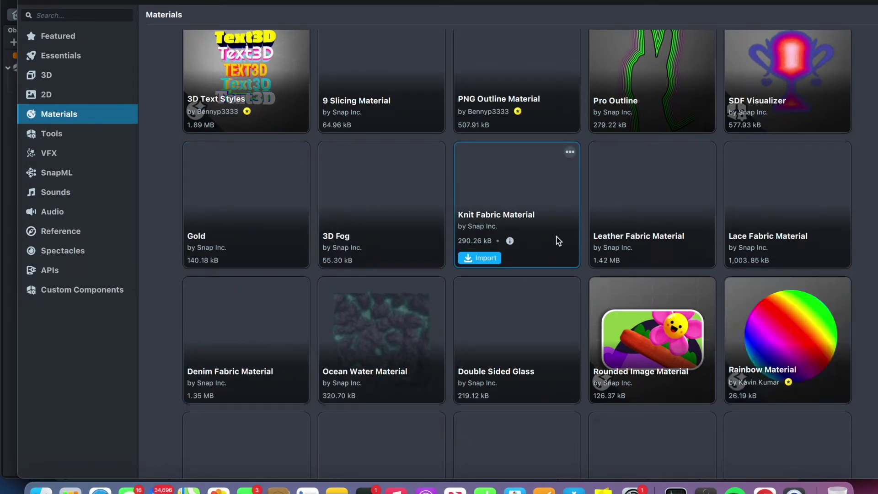
pyautogui.scroll(-3, 759, 184)
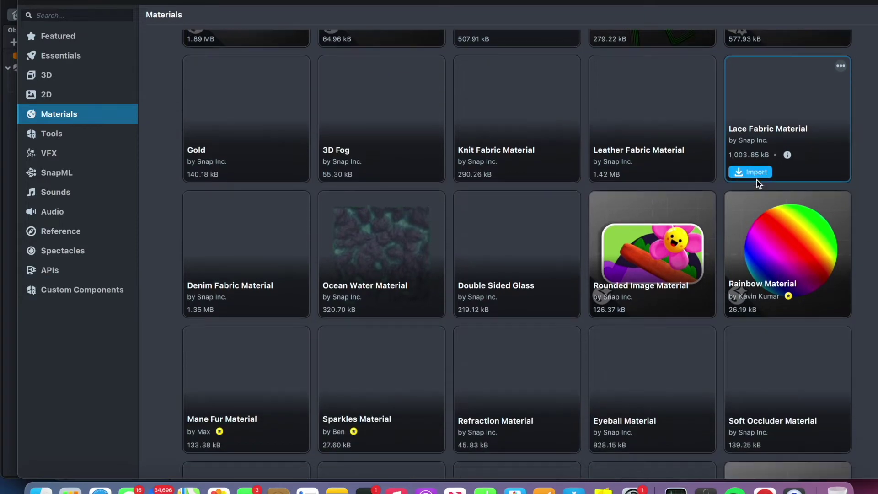
pyautogui.scroll(-2, 760, 184)
pyautogui.scroll(-2, 679, 325)
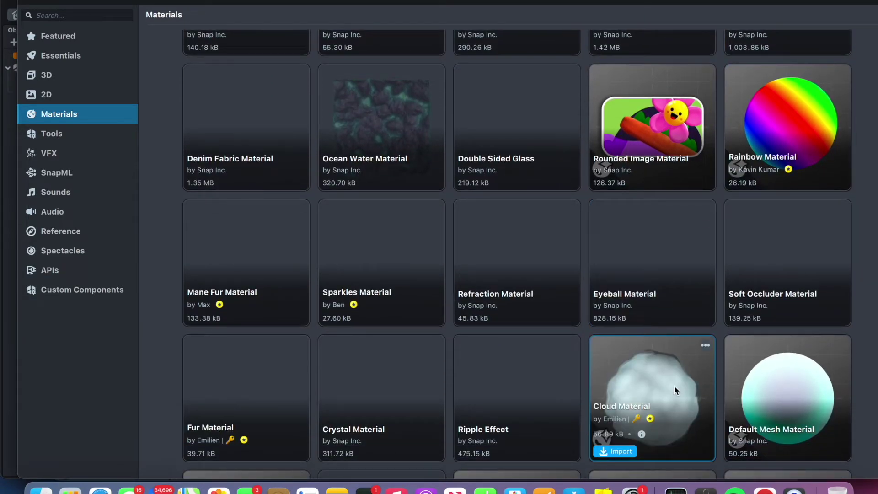
pyautogui.click(751, 181)
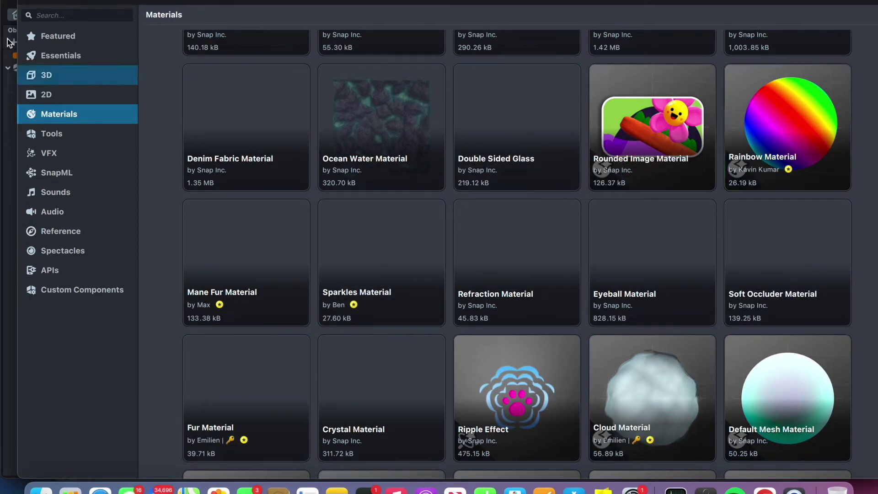
pyautogui.click(26, 3)
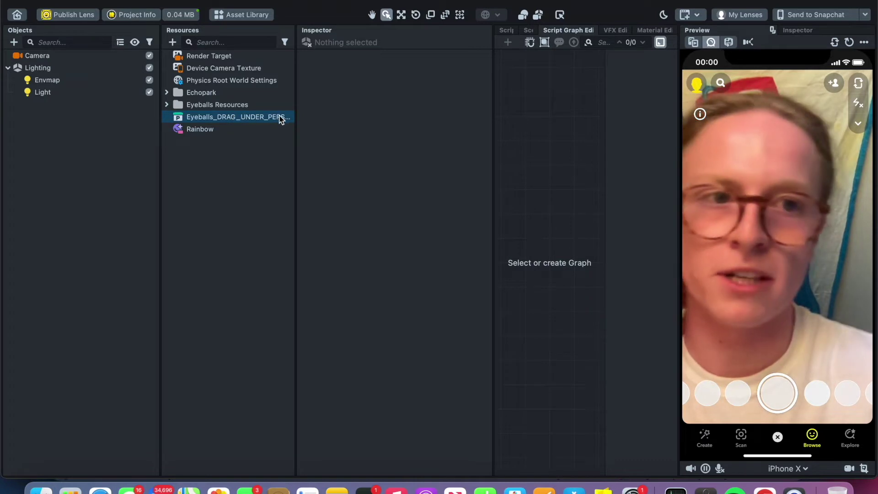
# Put the Eyeballs_DRAG_UNDER_PERSPECTIVE_CAMERA prefab under Camera in the Objects panel.
pyautogui.moveTo(281, 117); pyautogui.dragTo(100, 58)
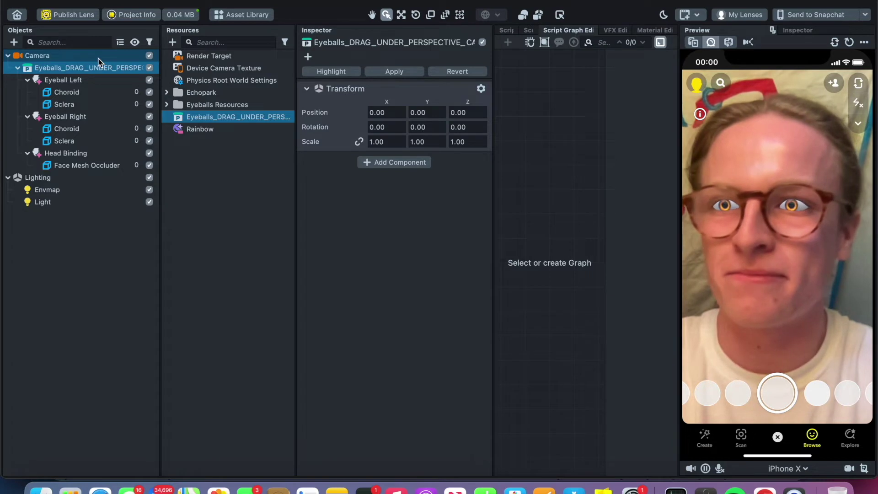
# Assign the Rainbow material to the left eyeball's Sclera.
pyautogui.click(92, 104)
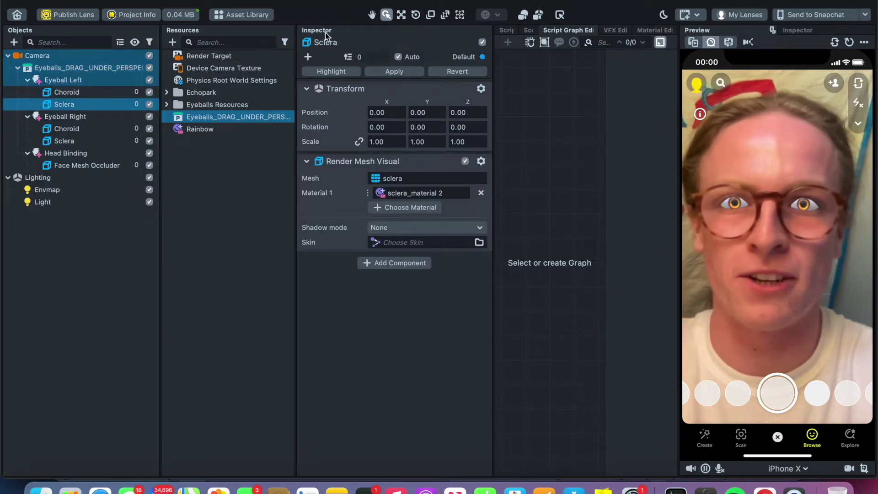
pyautogui.click(424, 193)
pyautogui.click(382, 129)
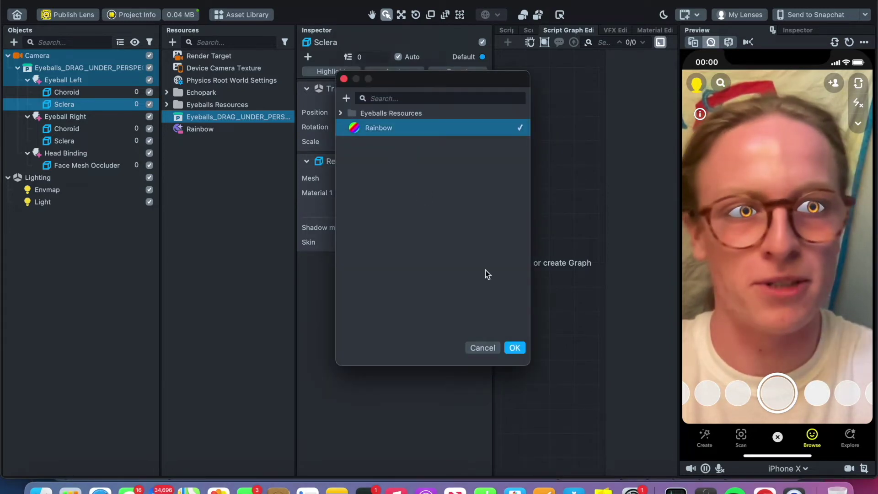
pyautogui.click(514, 348)
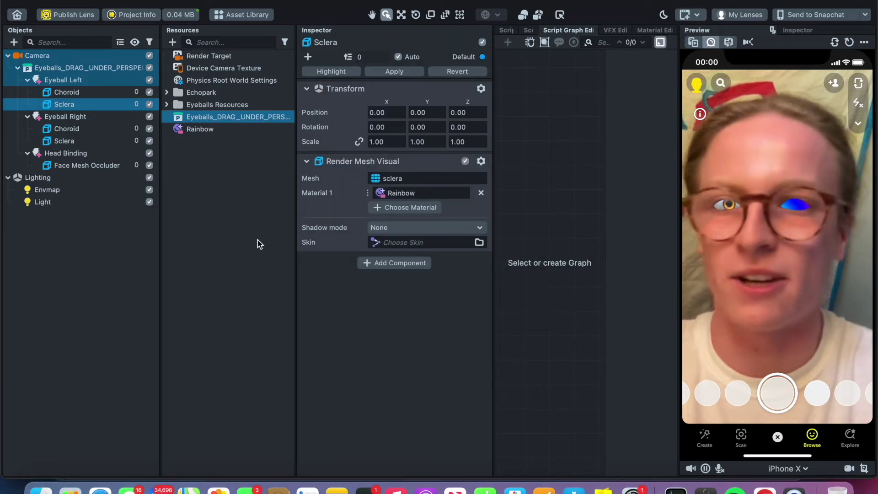
# Assign the Rainbow material to the right eyeball's Sclera as well.
pyautogui.click(91, 141)
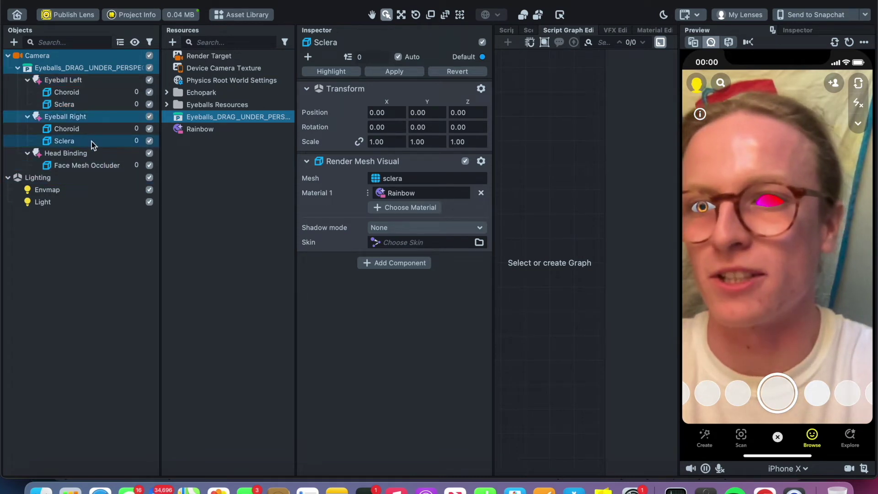
pyautogui.click(404, 194)
pyautogui.click(363, 127)
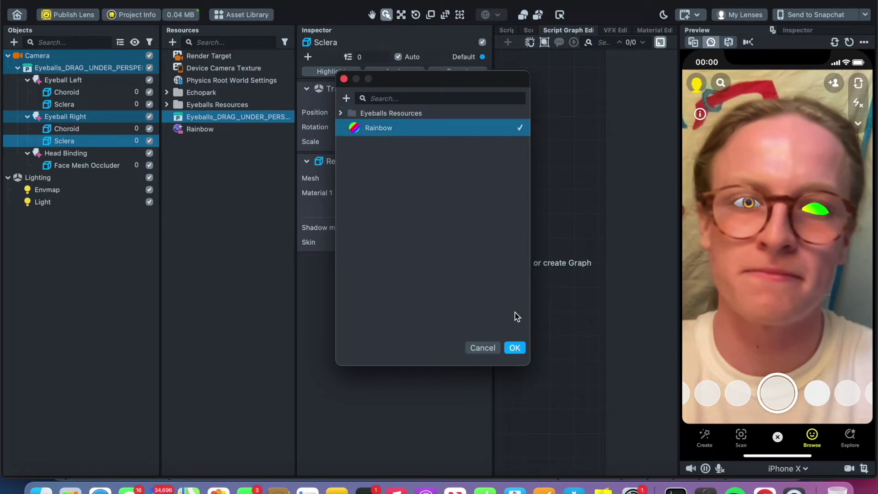
pyautogui.click(516, 348)
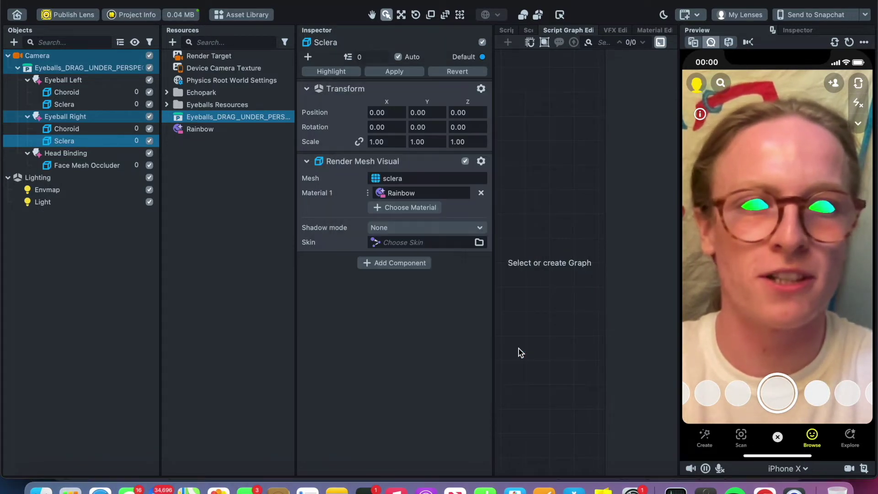
pyautogui.click(215, 131)
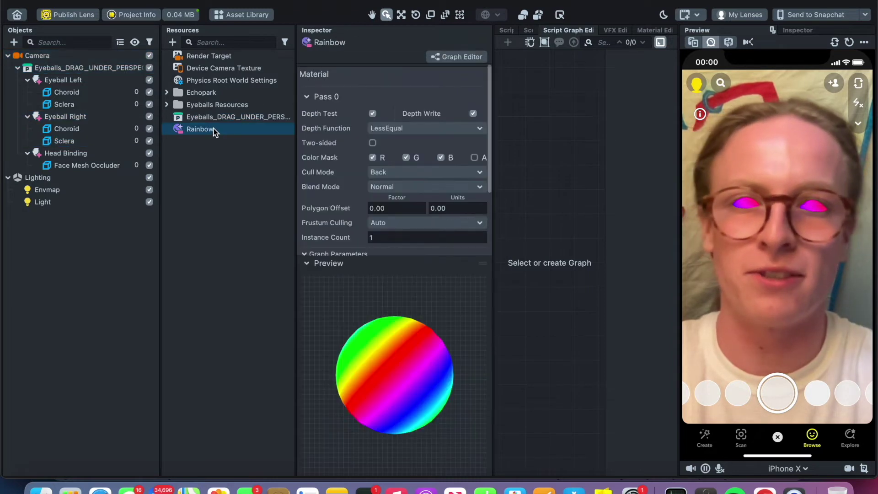
# Lower the Rainbow material's Size from 1.00 to 0.75.
pyautogui.scroll(-3, 427, 211)
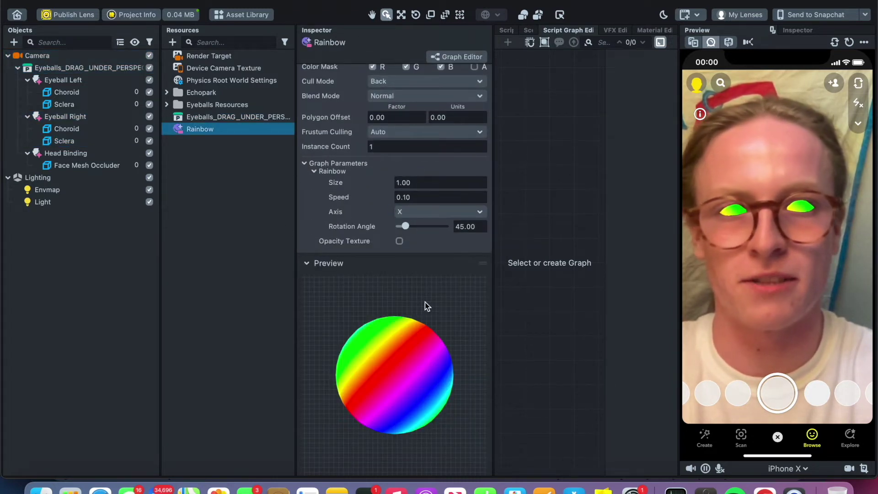
pyautogui.click(481, 186)
pyautogui.click(481, 186)
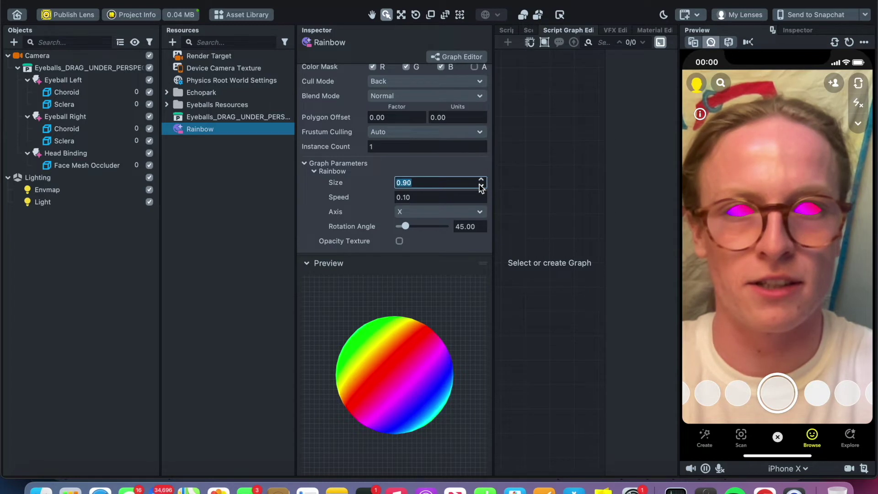
pyautogui.click(481, 186)
pyautogui.click(481, 186)
pyautogui.click(481, 185)
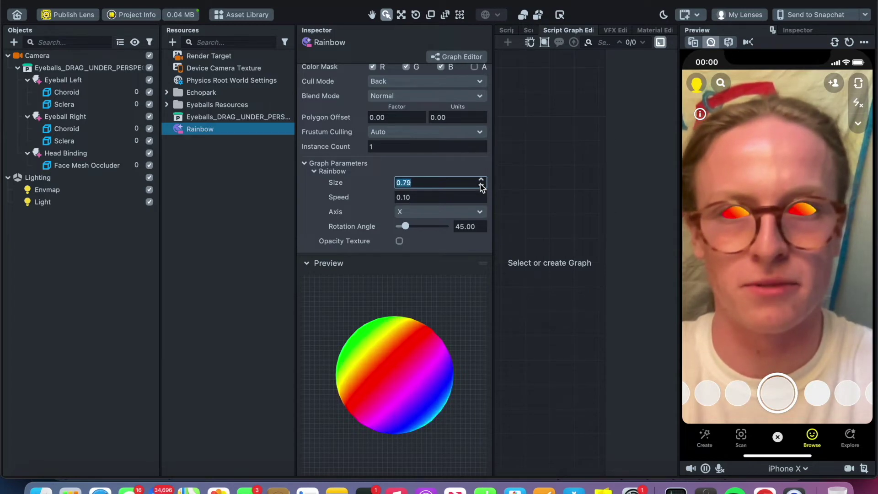
pyautogui.click(481, 186)
pyautogui.click(481, 186)
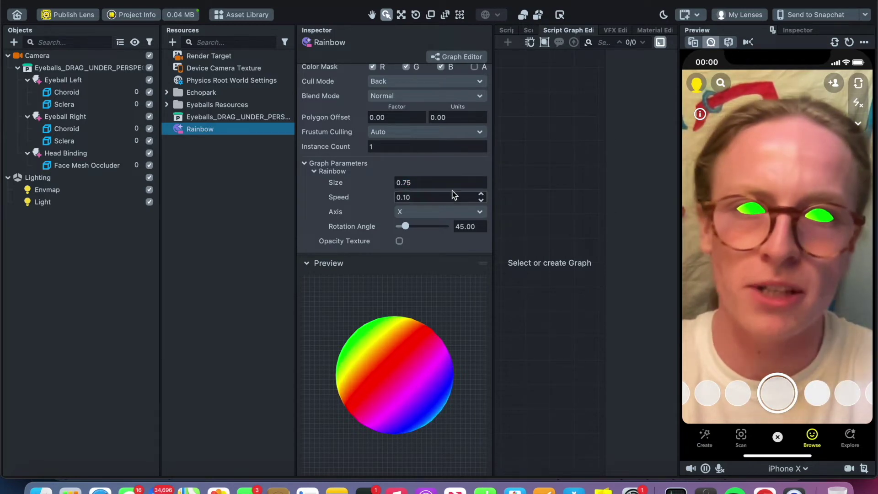
# Finish Rainbow Size at 0.63 and set its Rotation Angle to 0.
pyautogui.click(482, 186)
pyautogui.click(482, 186)
pyautogui.click(482, 186)
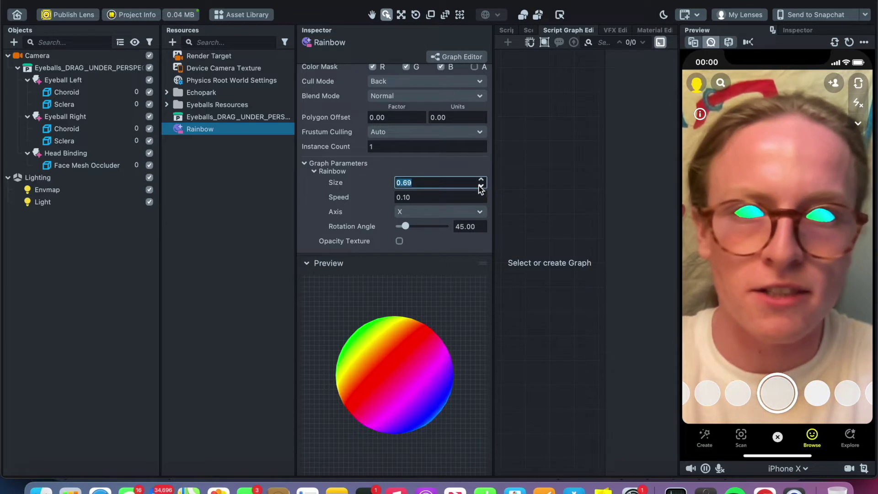
pyautogui.click(481, 186)
pyautogui.click(468, 161)
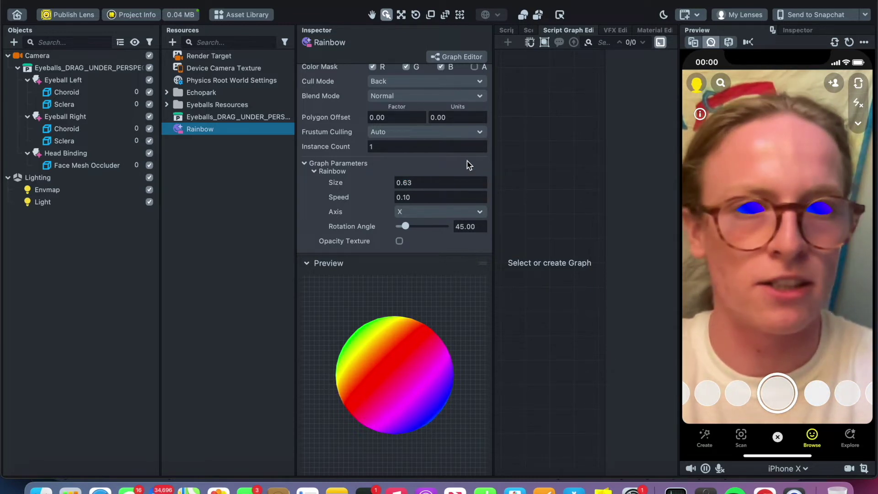
pyautogui.moveTo(414, 226)
pyautogui.mouseDown()
pyautogui.moveTo(421, 223)
pyautogui.moveTo(386, 222)
pyautogui.moveTo(397, 224)
pyautogui.mouseUp()
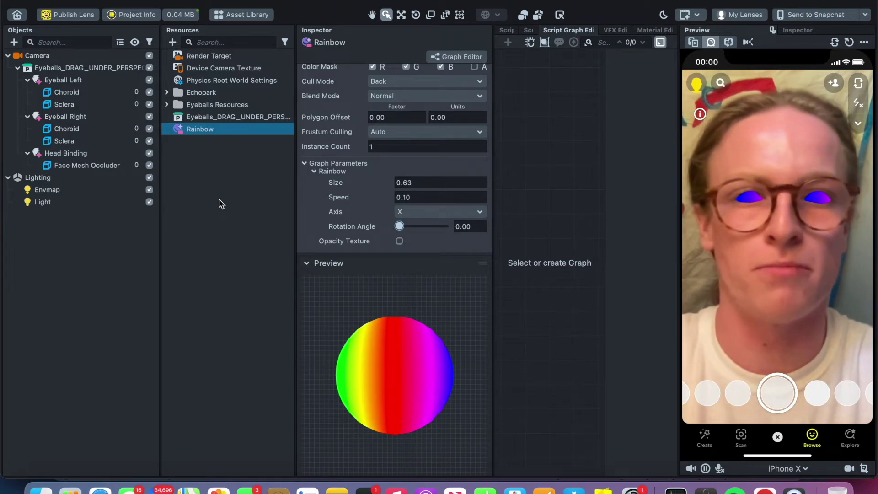
# Add a Sphere mesh as a child of Eyeball Left's Sclera.
pyautogui.click(14, 42)
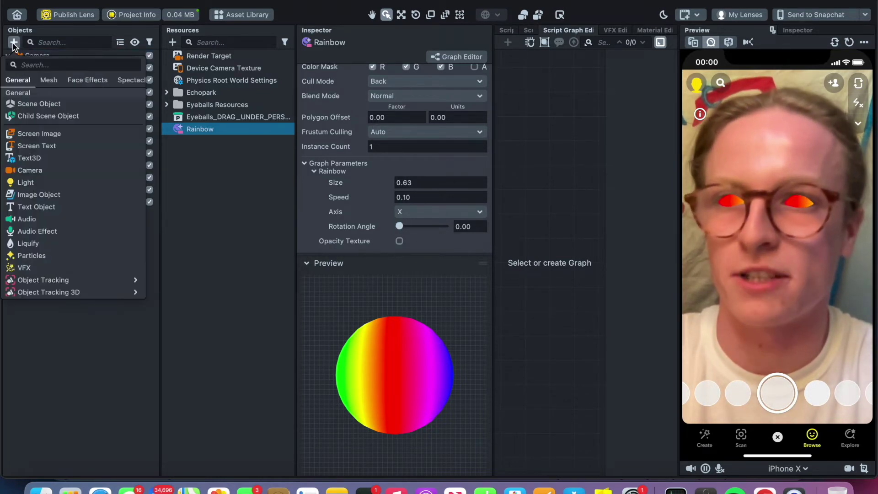
pyautogui.click(60, 417)
pyautogui.click(95, 104)
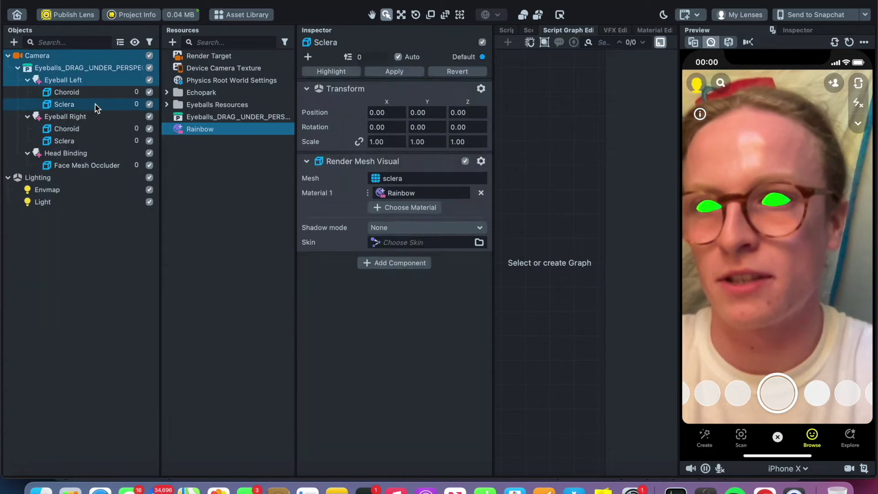
pyautogui.click(13, 43)
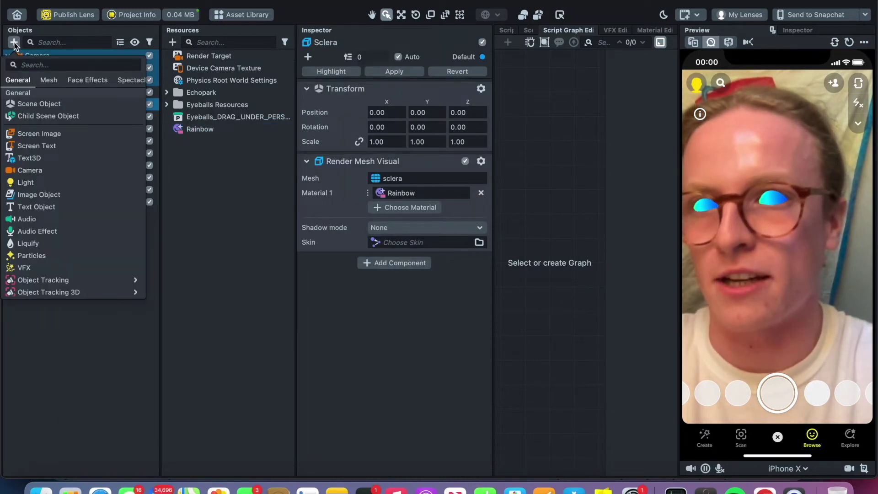
pyautogui.scroll(-10, 57, 184)
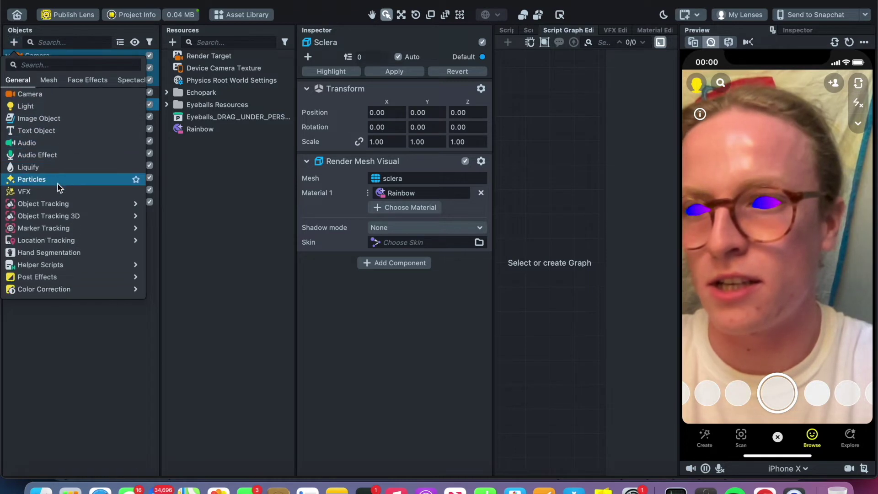
pyautogui.scroll(-5, 58, 183)
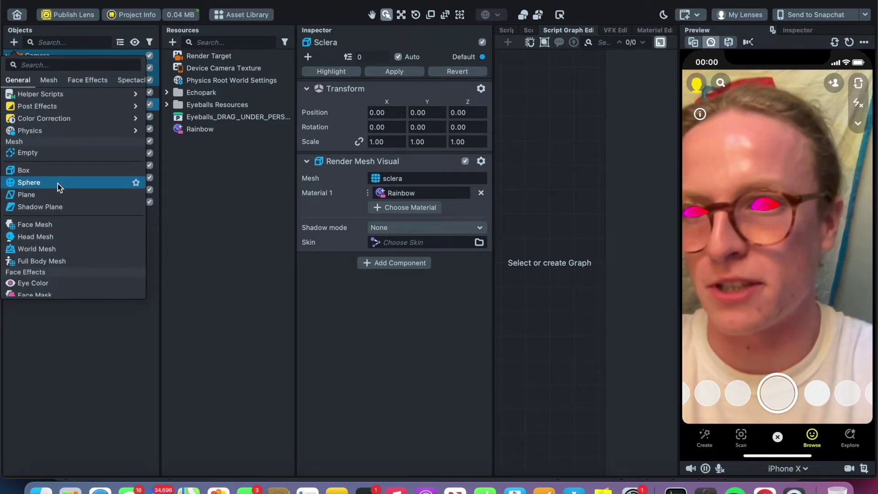
pyautogui.click(27, 183)
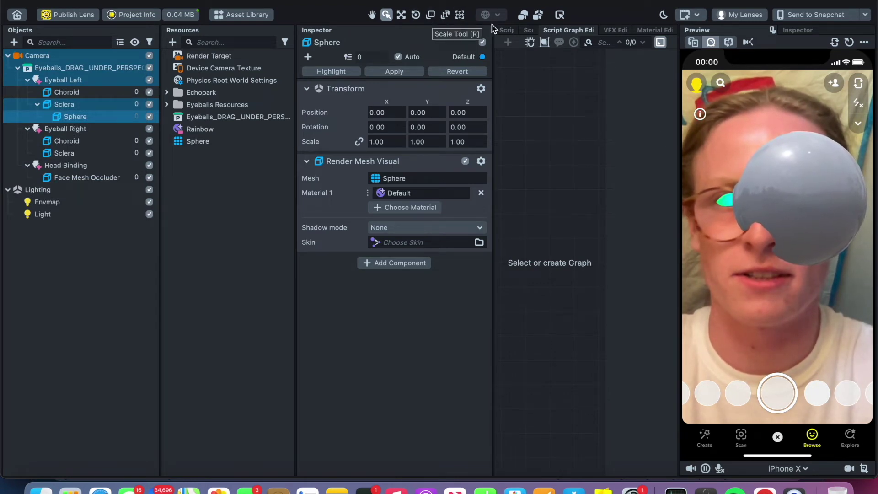
pyautogui.click(530, 30)
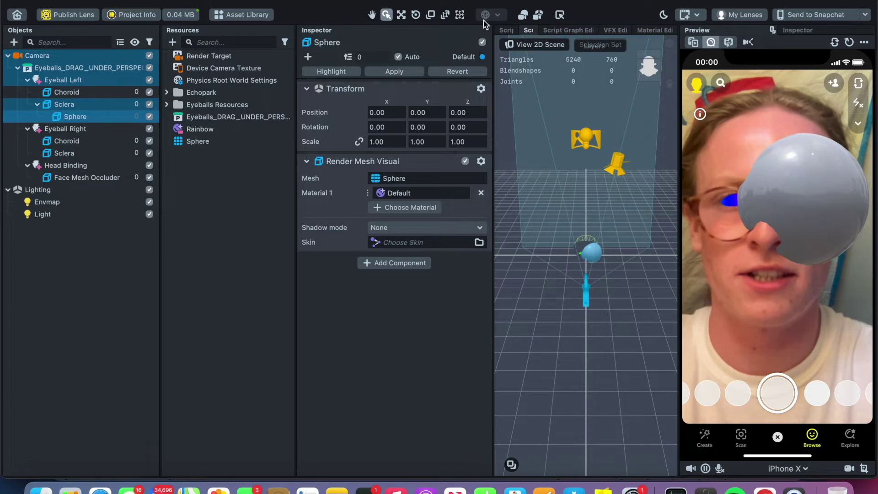
# Shrink the sphere to about a third and push it forward along Z.
pyautogui.click(431, 15)
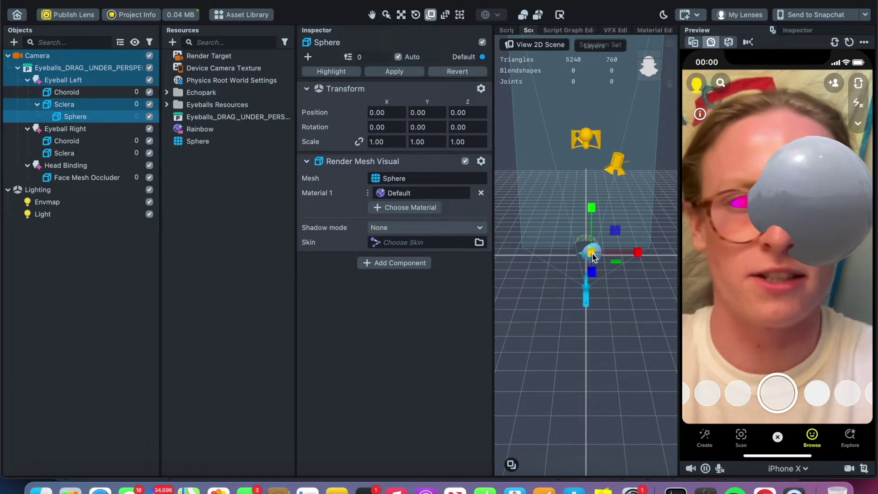
pyautogui.moveTo(593, 255); pyautogui.dragTo(565, 231)
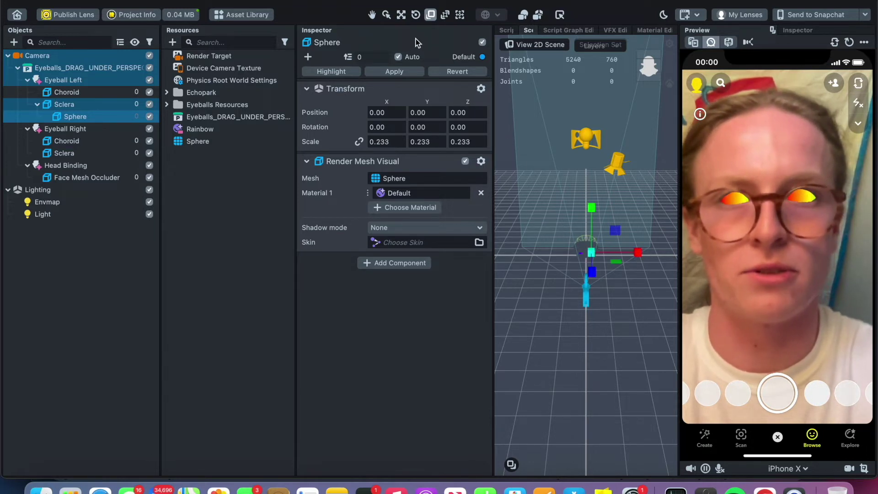
pyautogui.click(401, 15)
pyautogui.moveTo(591, 265); pyautogui.dragTo(580, 201)
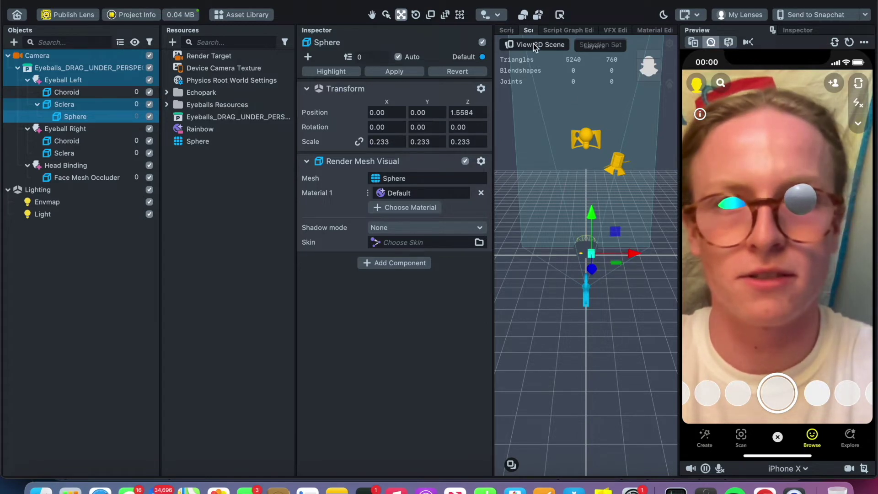
# Refine the sphere to 0.084 scale at Position Z 2.294.
pyautogui.click(431, 15)
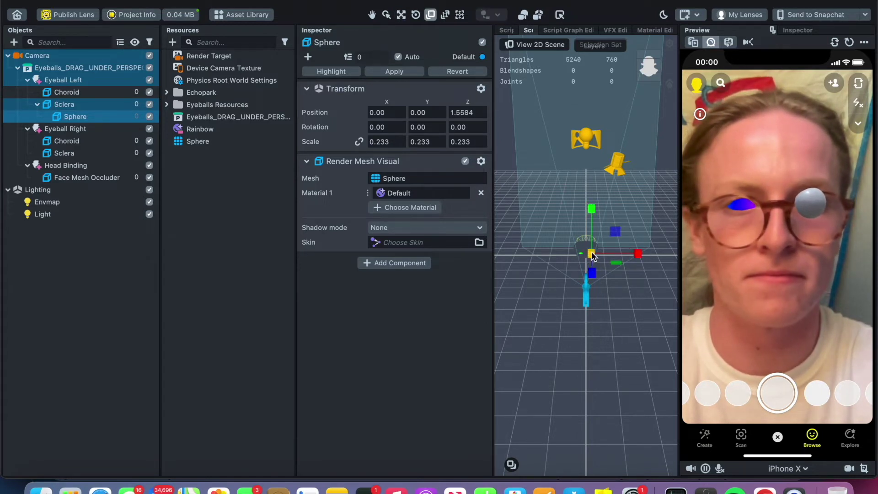
pyautogui.moveTo(592, 256); pyautogui.dragTo(587, 251)
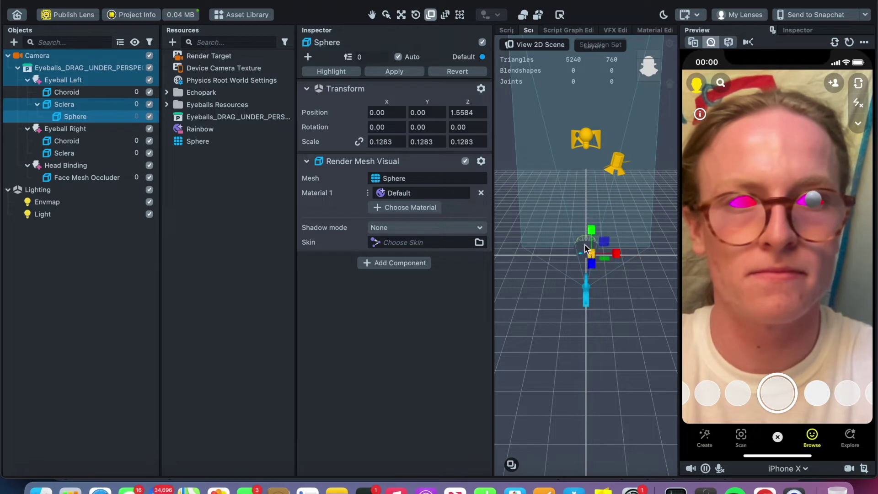
pyautogui.moveTo(581, 242); pyautogui.dragTo(574, 232)
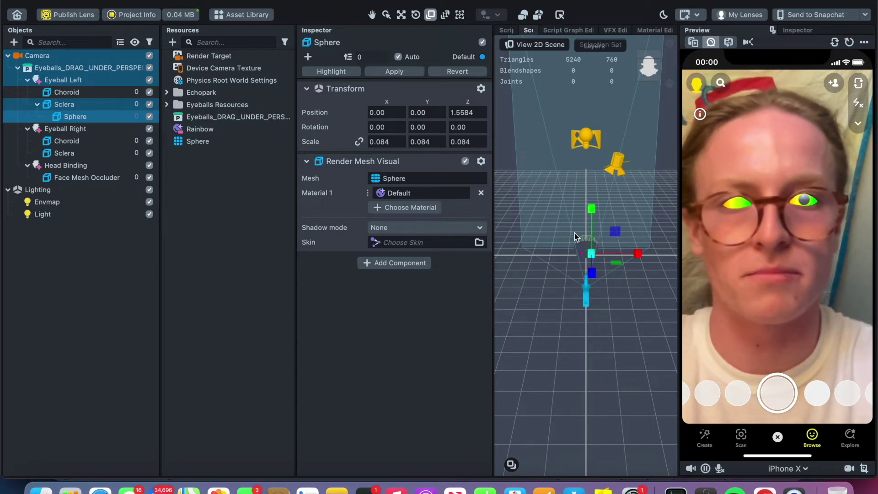
pyautogui.click(401, 15)
pyautogui.moveTo(592, 271); pyautogui.dragTo(593, 274)
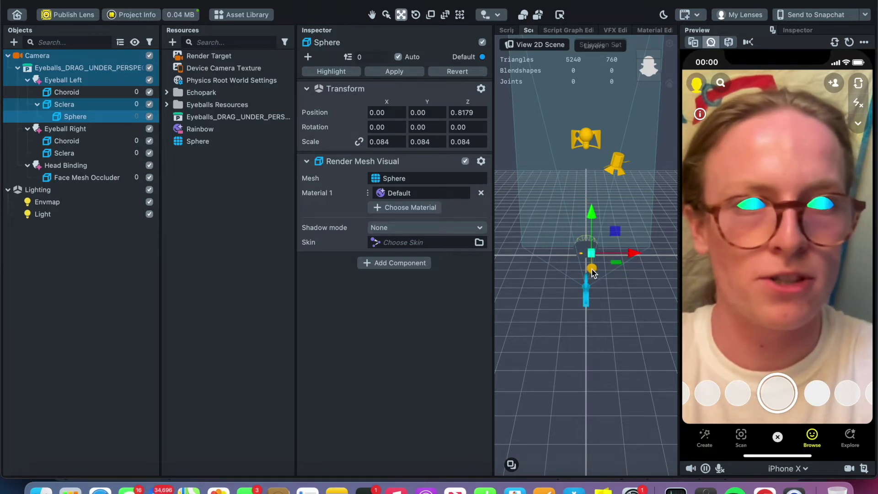
pyautogui.press('super+z')
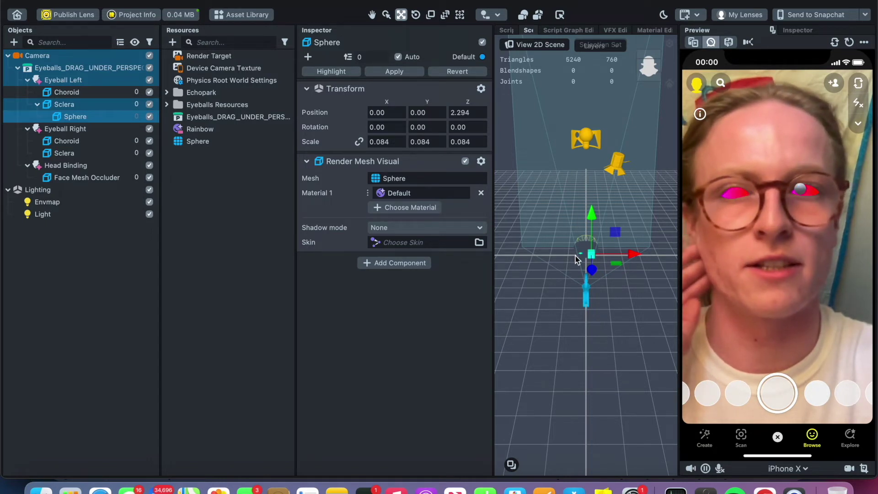
pyautogui.rightClick(80, 119)
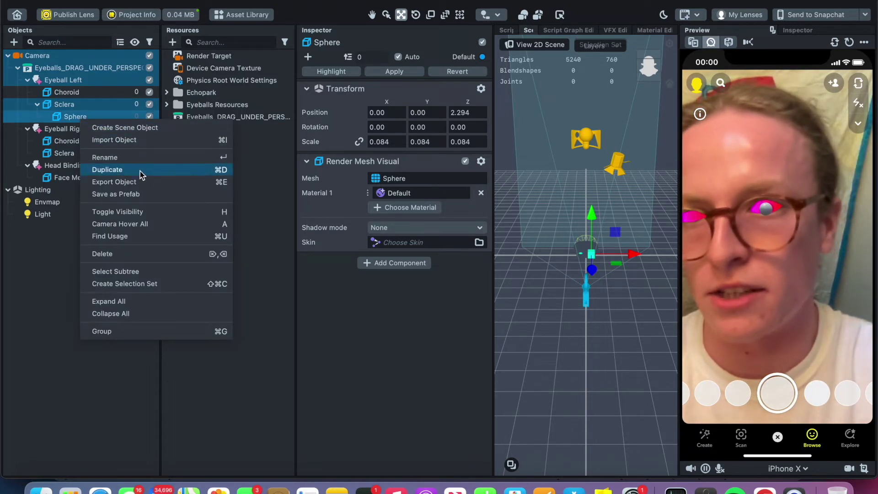
# Duplicate Sphere, parent Sphere 2 under Eyeball Right's Sclera, and shift it left on X.
pyautogui.click(177, 170)
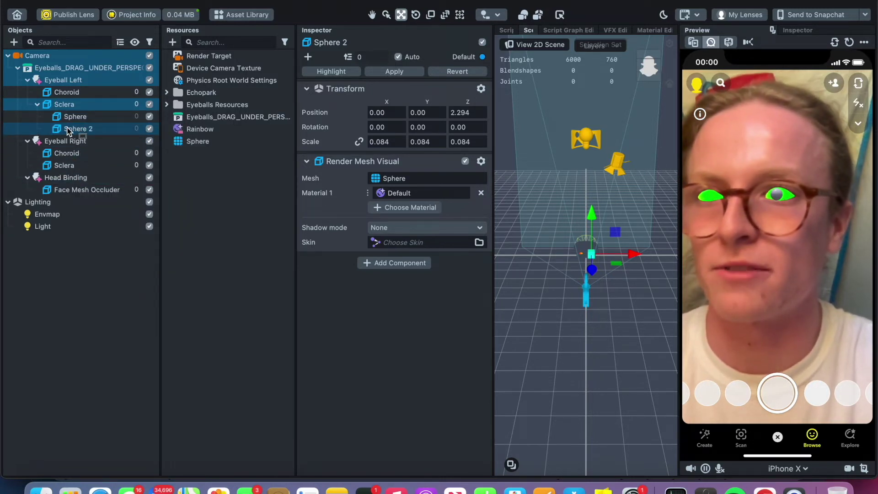
pyautogui.moveTo(67, 131); pyautogui.dragTo(92, 165)
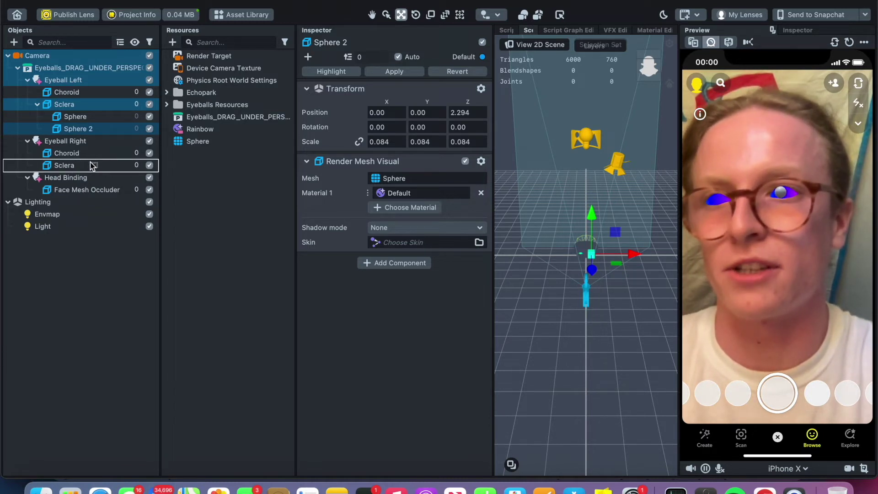
pyautogui.moveTo(93, 165); pyautogui.dragTo(92, 166)
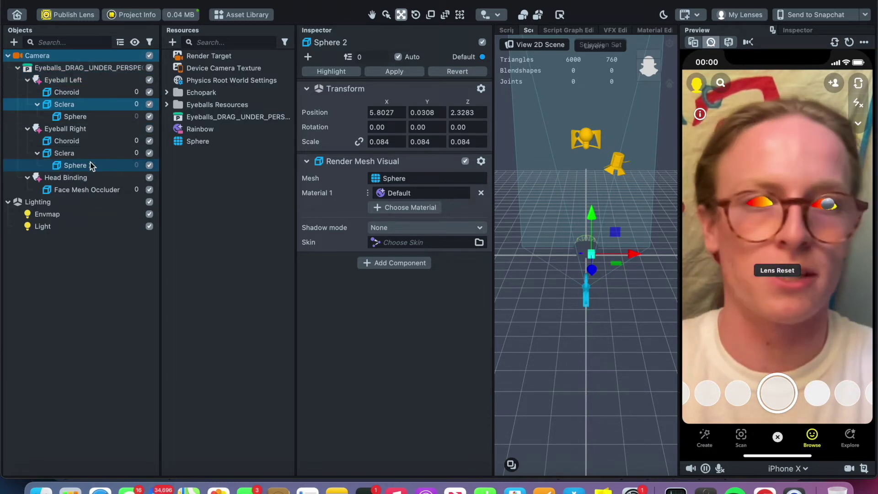
pyautogui.click(394, 72)
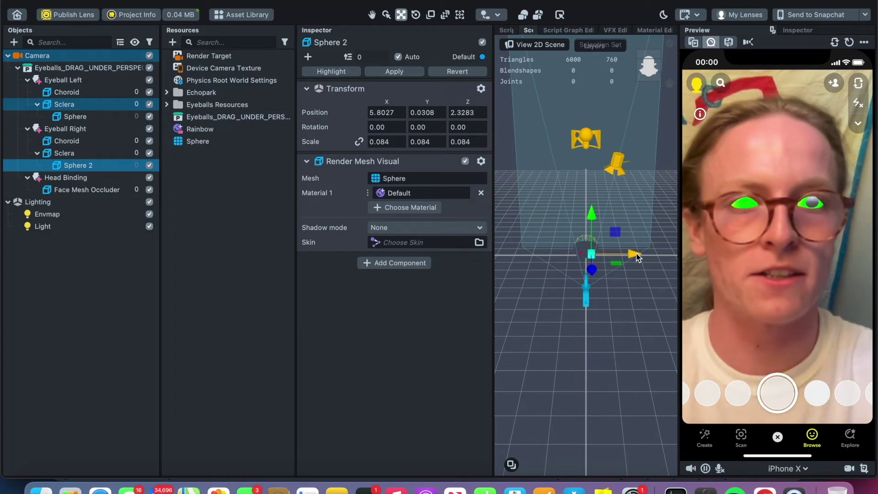
pyautogui.moveTo(637, 256); pyautogui.dragTo(626, 255)
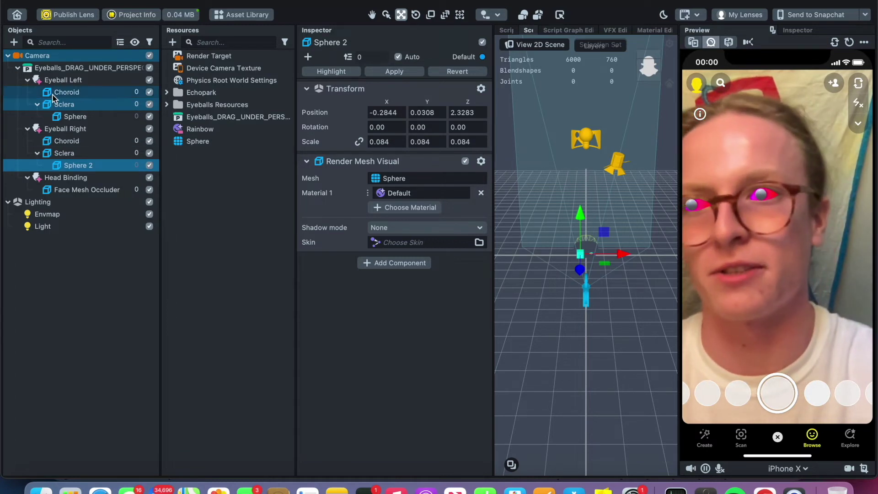
# Nudge the left pupil on X, then set Sphere 2's Position X to 0.3215.
pyautogui.click(100, 118)
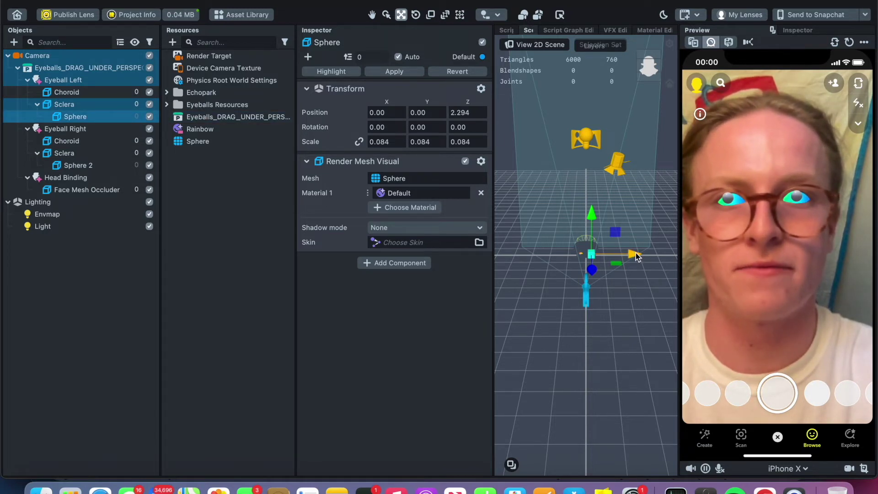
pyautogui.moveTo(635, 256); pyautogui.dragTo(635, 256)
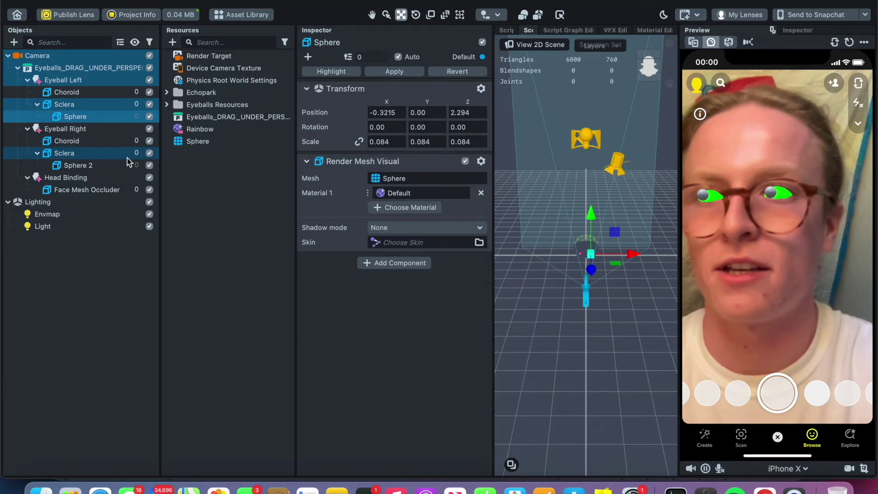
pyautogui.click(111, 164)
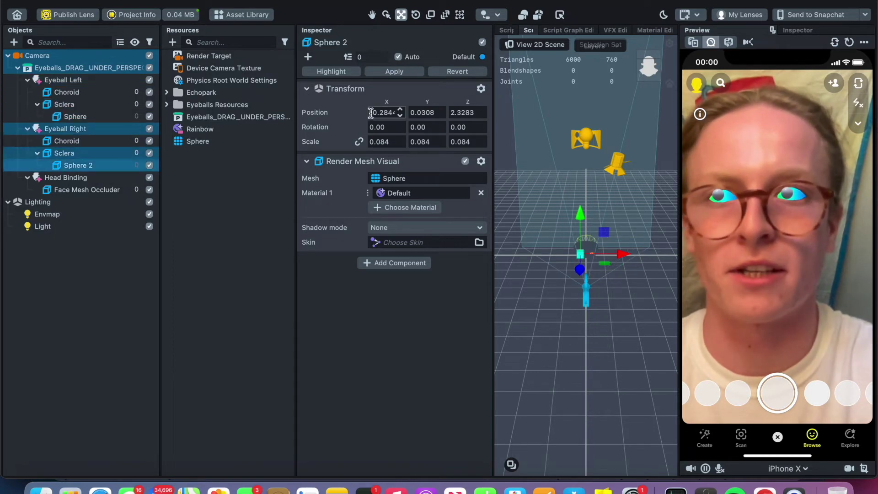
pyautogui.click(371, 113)
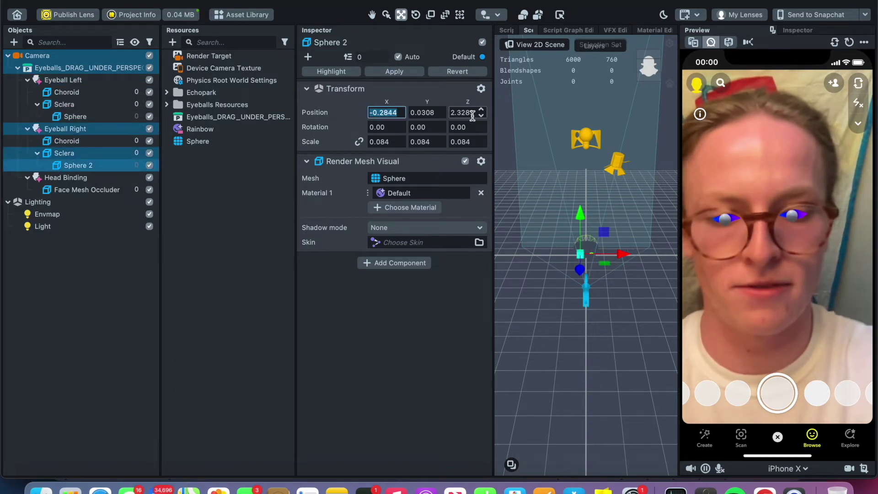
pyautogui.write('.321')
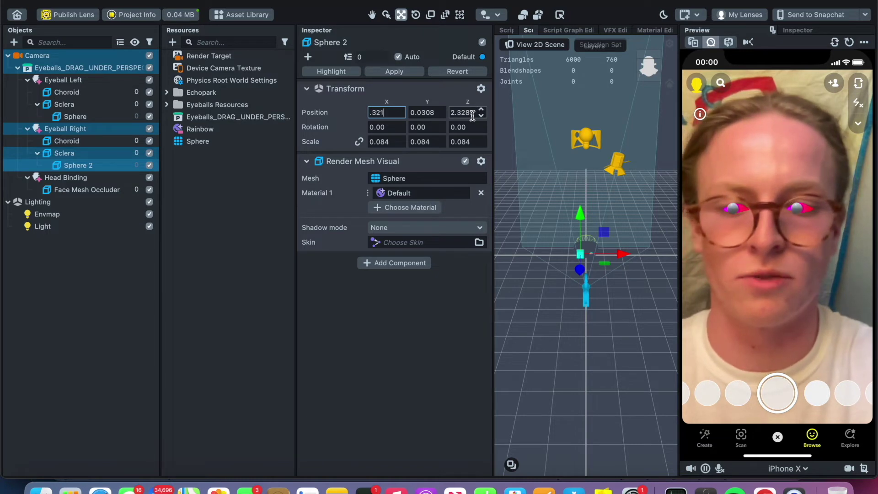
pyautogui.write('5')
pyautogui.click(461, 357)
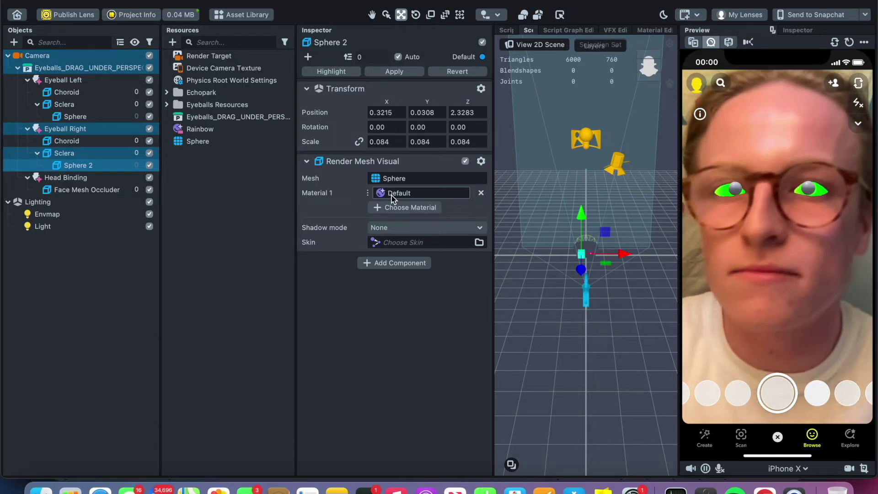
# Compare both pupil spheres' positions to confirm X values of -0.3215 and 0.3215.
pyautogui.click(71, 117)
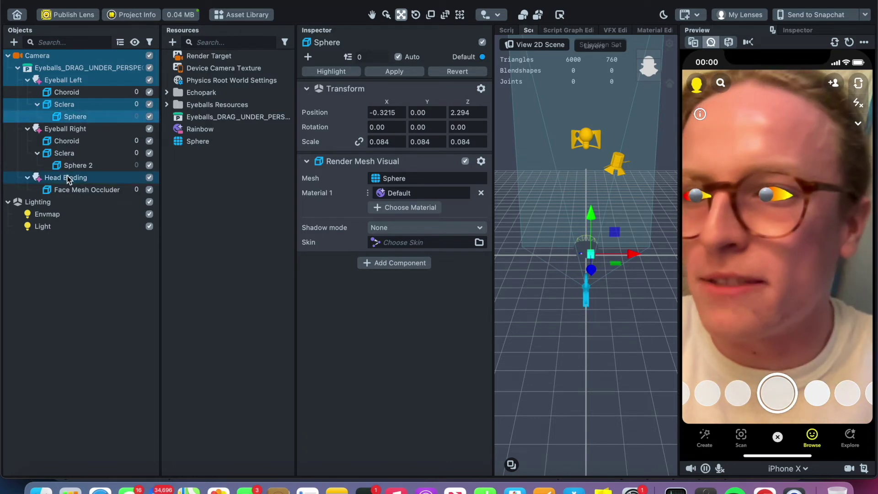
pyautogui.click(81, 166)
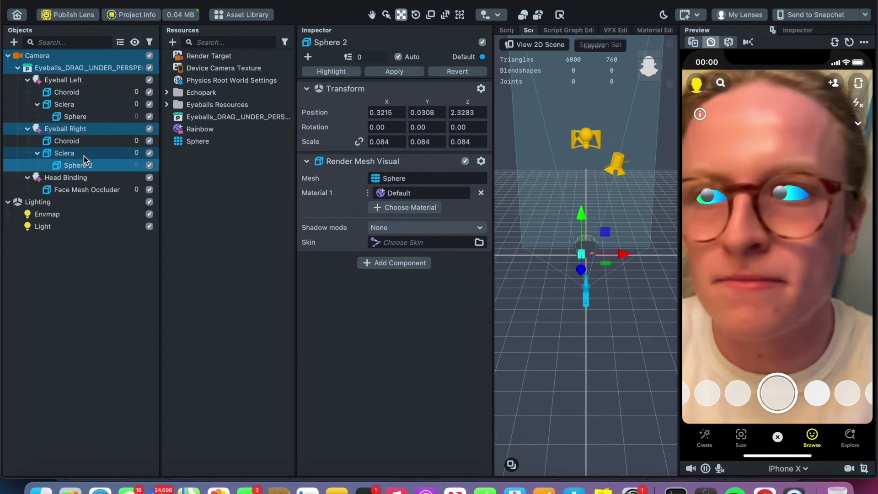
pyautogui.click(86, 116)
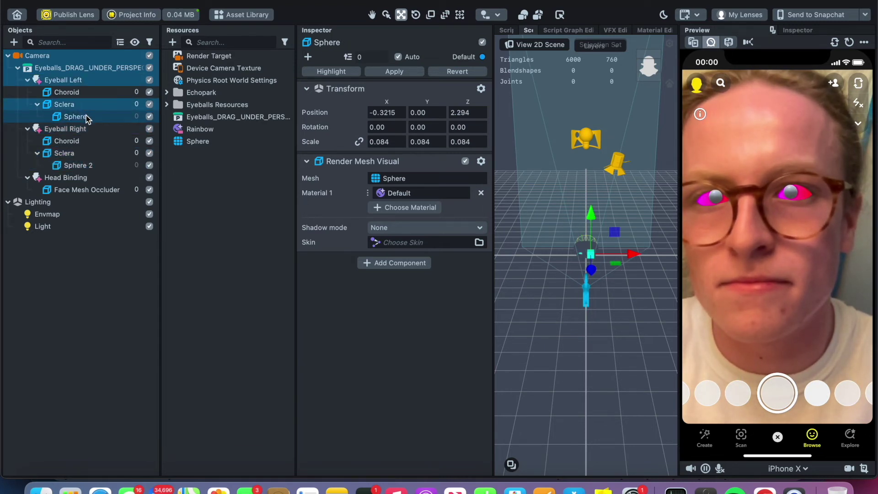
pyautogui.click(78, 165)
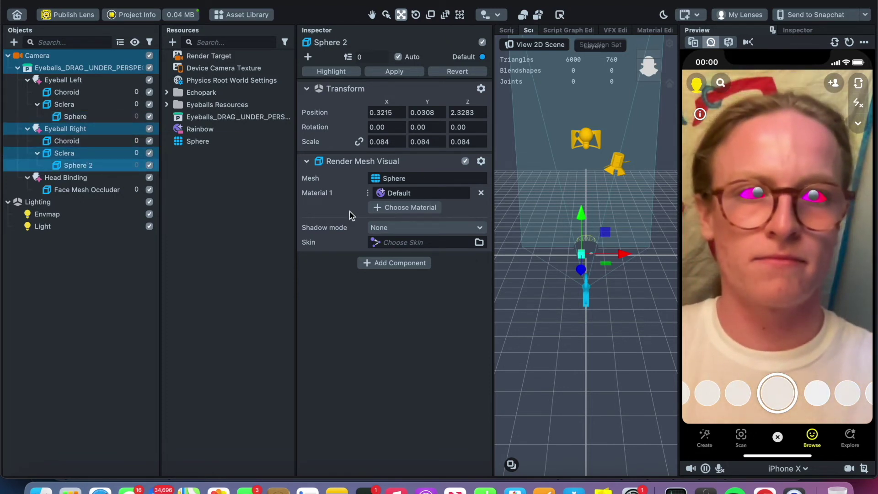
pyautogui.scroll(5, 631, 279)
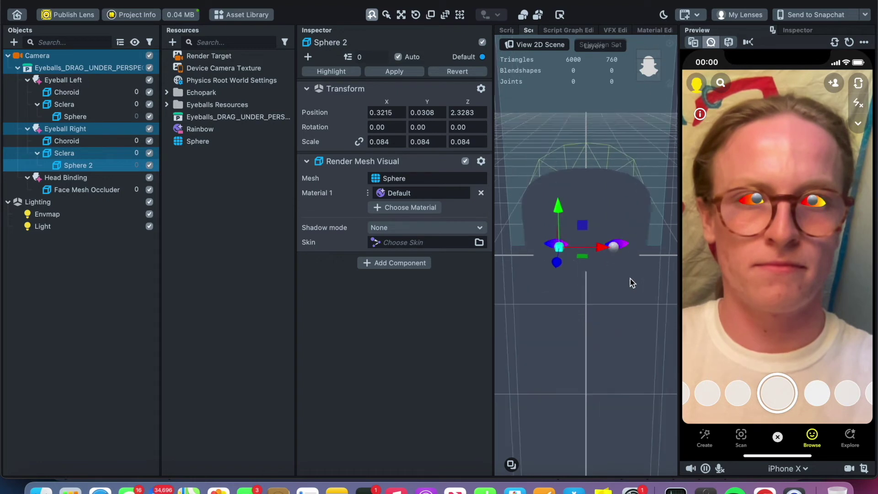
# Drag the right pupil sphere, Sphere 2, along X to position -0.1421, 0.0308, 2.3283.
pyautogui.scroll(3, 631, 279)
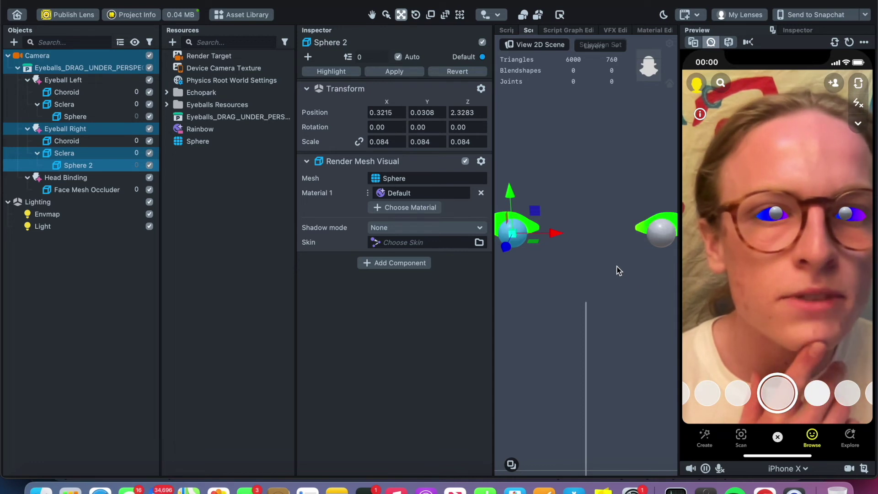
pyautogui.scroll(-1, 618, 269)
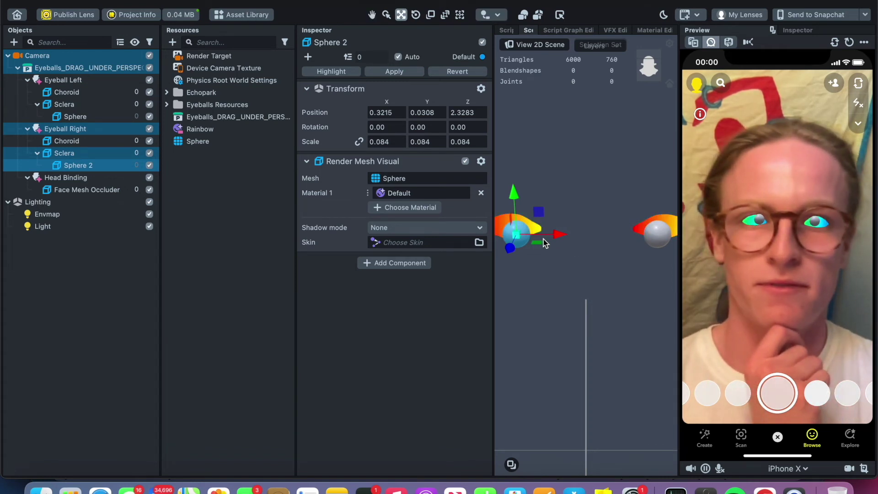
pyautogui.moveTo(545, 242)
pyautogui.mouseDown()
pyautogui.moveTo(559, 235)
pyautogui.moveTo(531, 234)
pyautogui.moveTo(556, 236)
pyautogui.mouseUp()
pyautogui.click(556, 235)
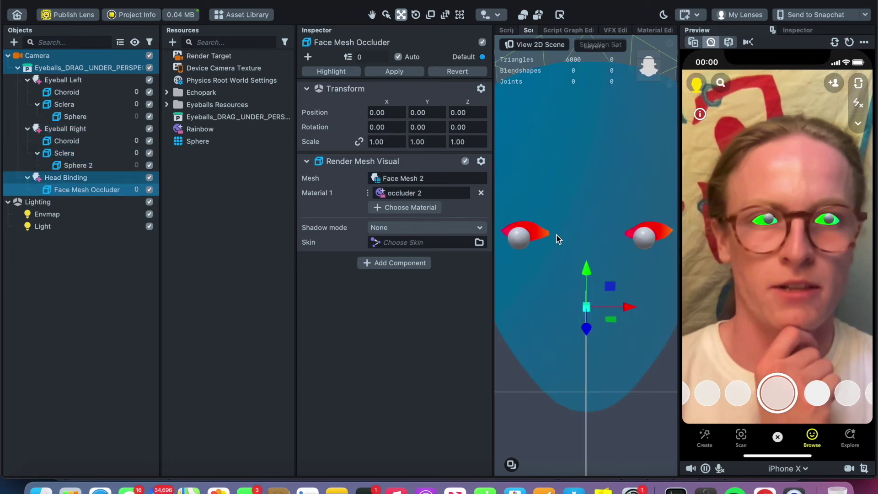
pyautogui.click(512, 242)
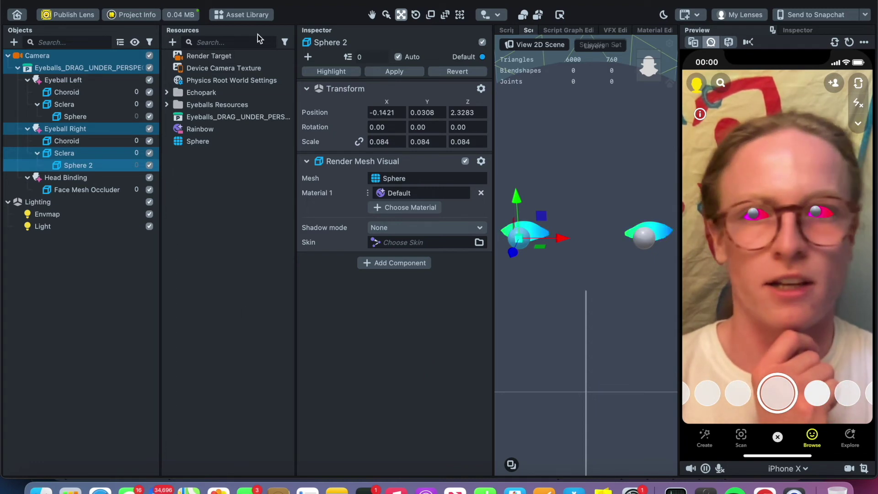
pyautogui.click(172, 42)
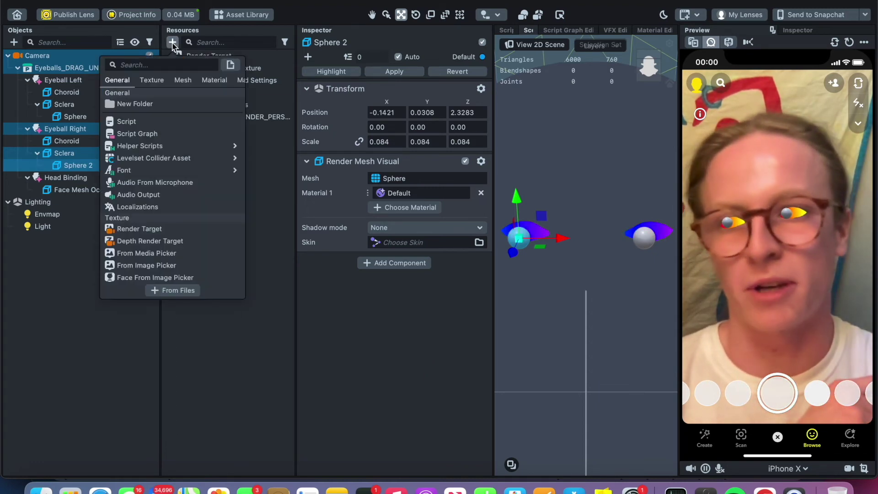
# Add a new Simple PBR material to the Resources panel and select it.
pyautogui.scroll(-15, 128, 183)
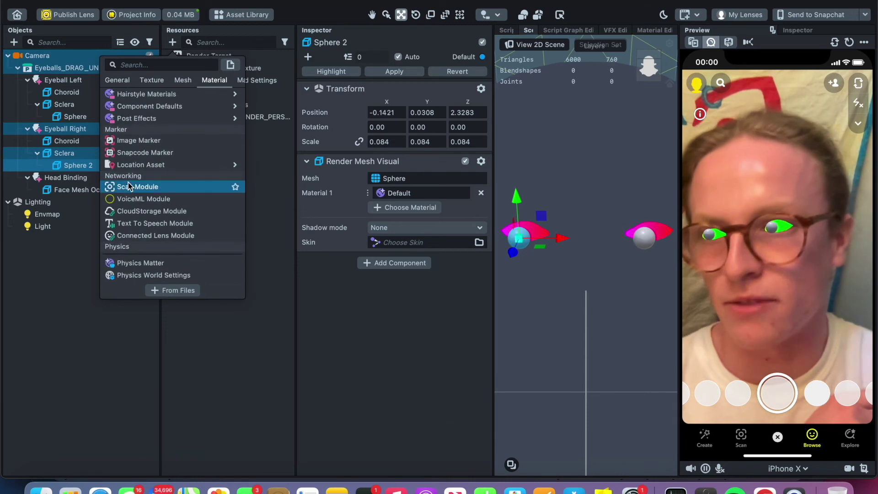
pyautogui.scroll(5, 128, 183)
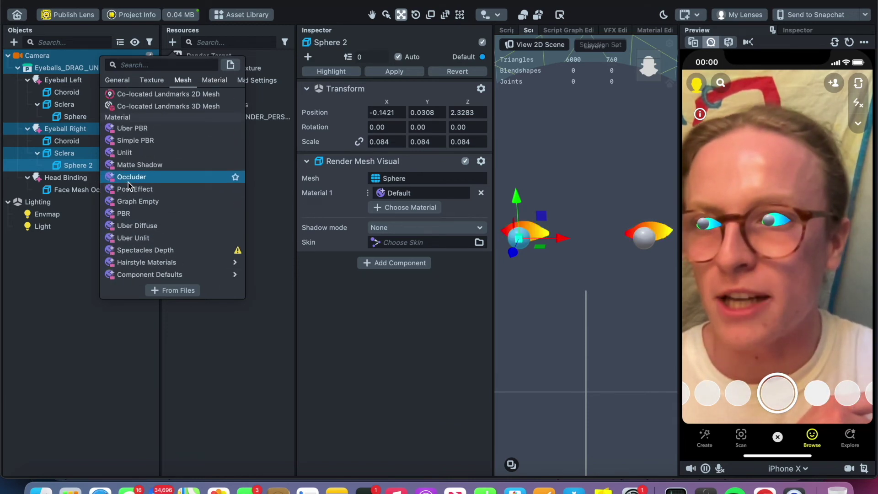
pyautogui.scroll(-3, 186, 224)
pyautogui.moveTo(186, 231)
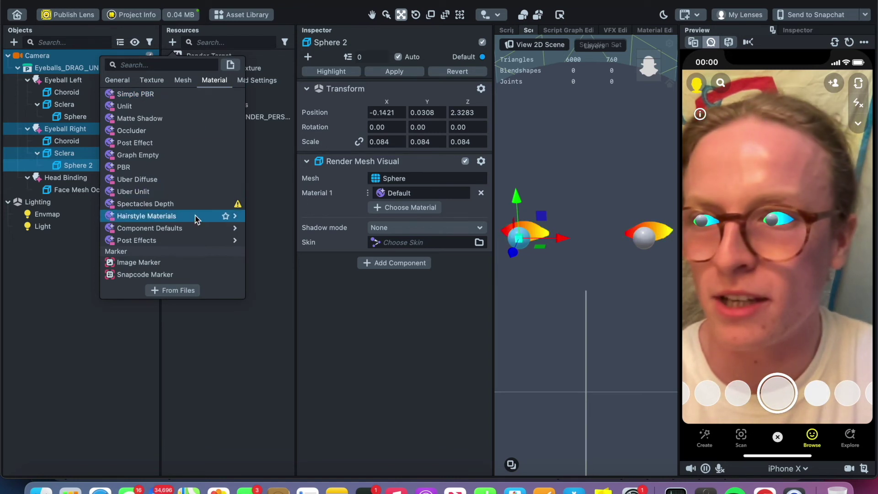
pyautogui.click(184, 94)
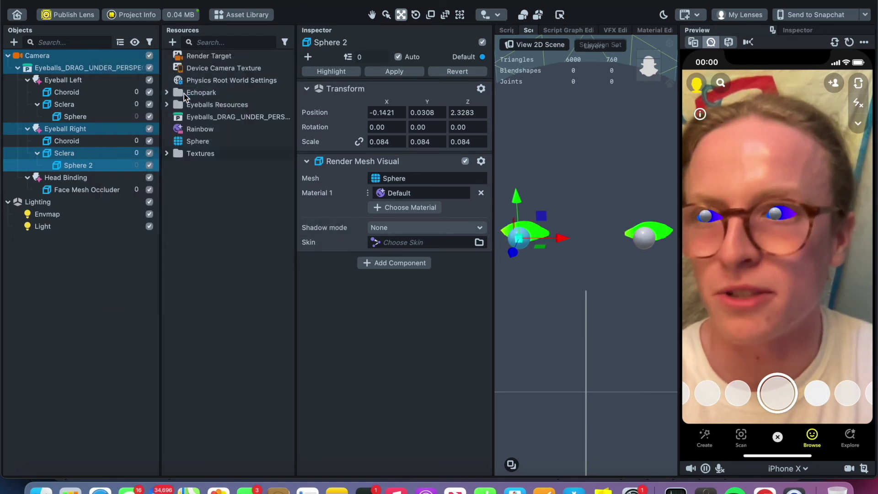
pyautogui.click(207, 165)
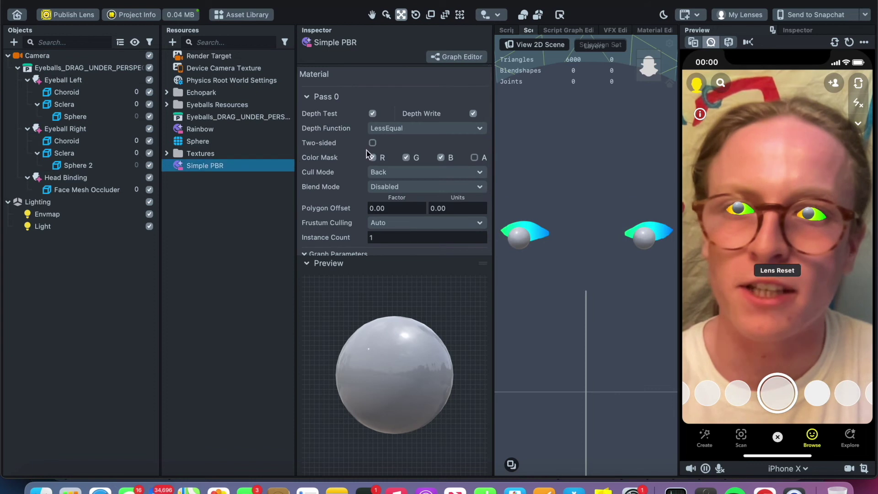
# Set the Simple PBR material's Base Color to black.
pyautogui.scroll(-3, 405, 201)
pyautogui.click(405, 201)
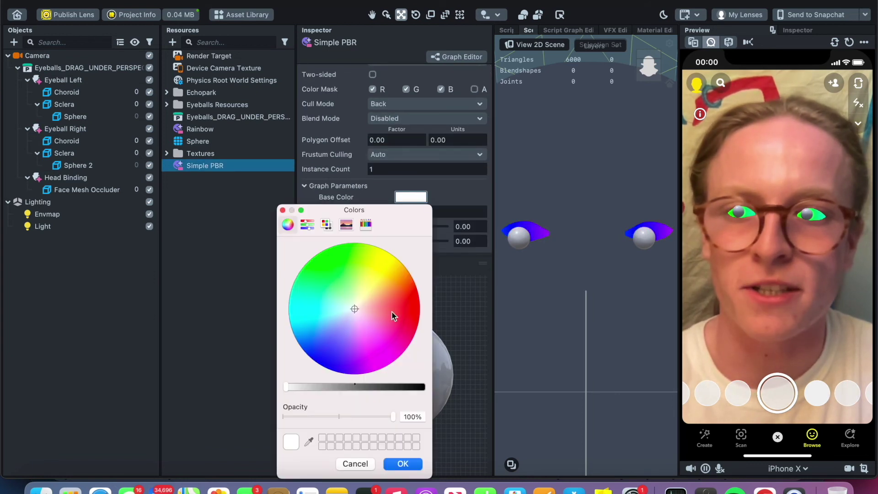
pyautogui.moveTo(418, 387); pyautogui.dragTo(448, 389)
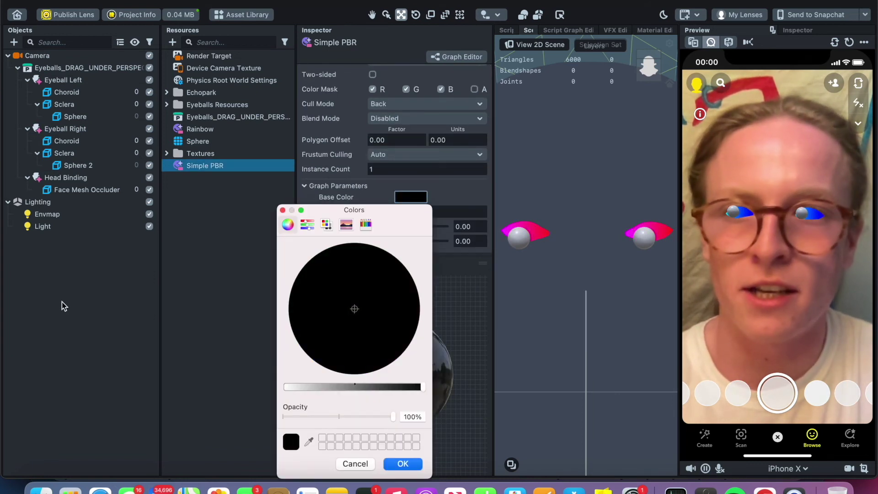
pyautogui.click(404, 464)
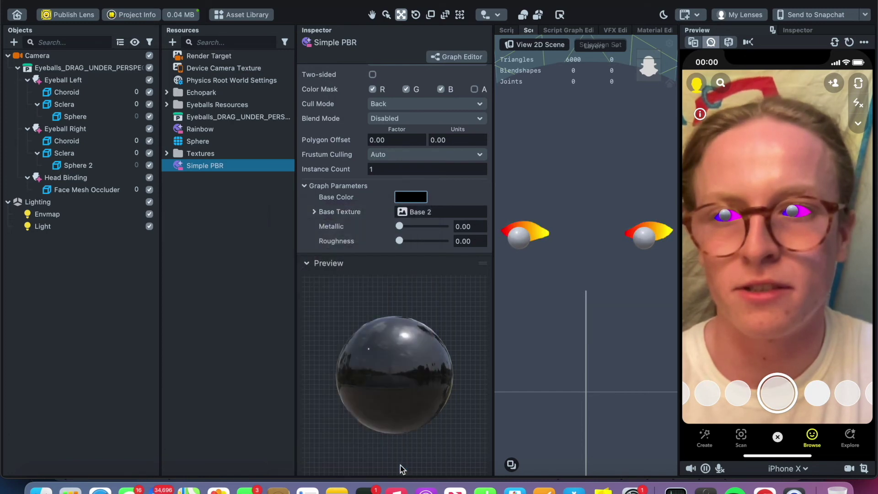
pyautogui.click(75, 166)
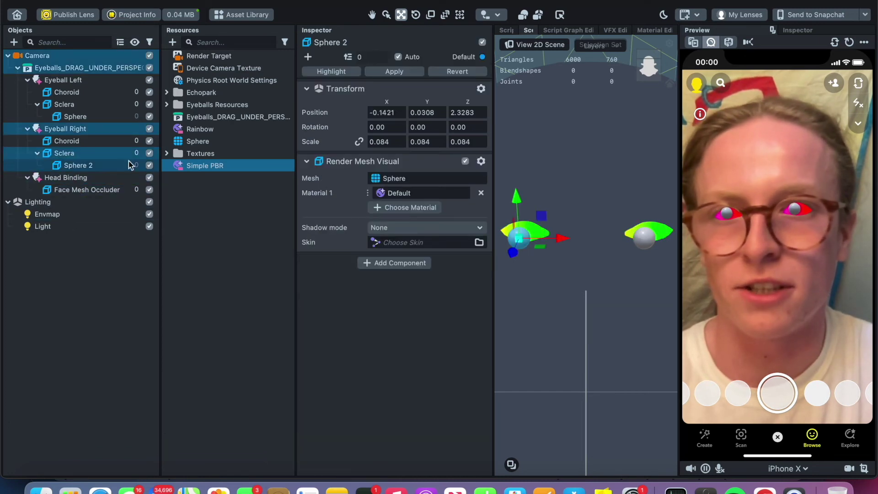
# Assign the black Simple PBR material to Sphere 2 and to the Sphere under Eyeball Left.
pyautogui.click(411, 193)
pyautogui.click(373, 146)
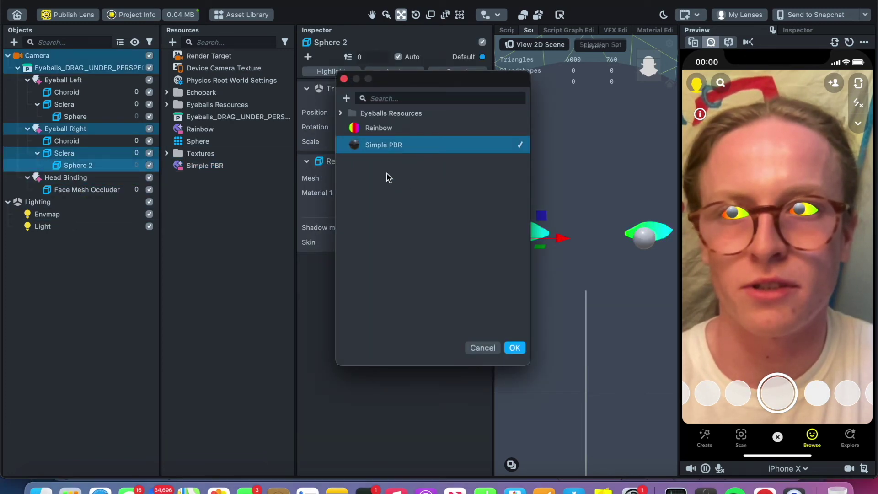
pyautogui.click(515, 349)
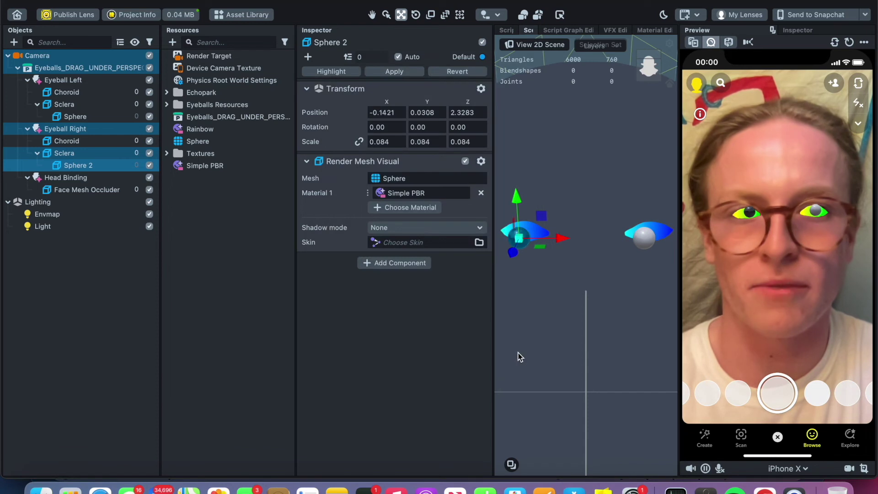
pyautogui.click(75, 116)
pyautogui.click(430, 191)
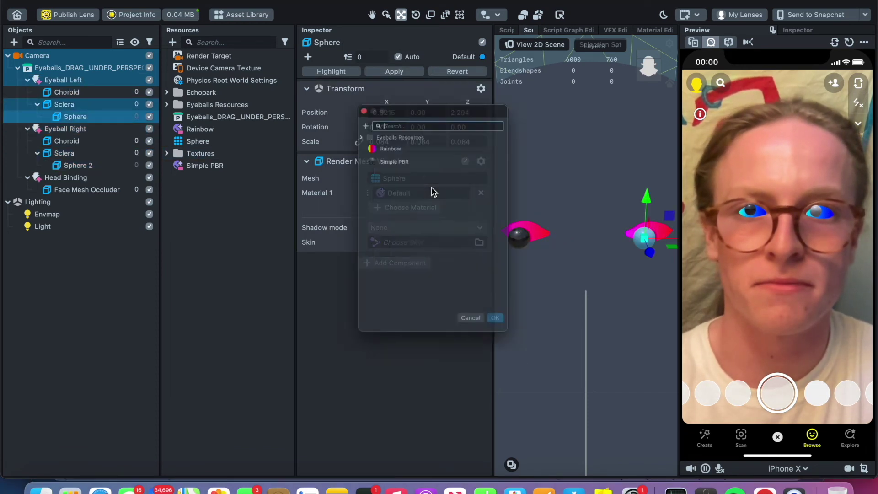
pyautogui.click(412, 145)
pyautogui.click(515, 348)
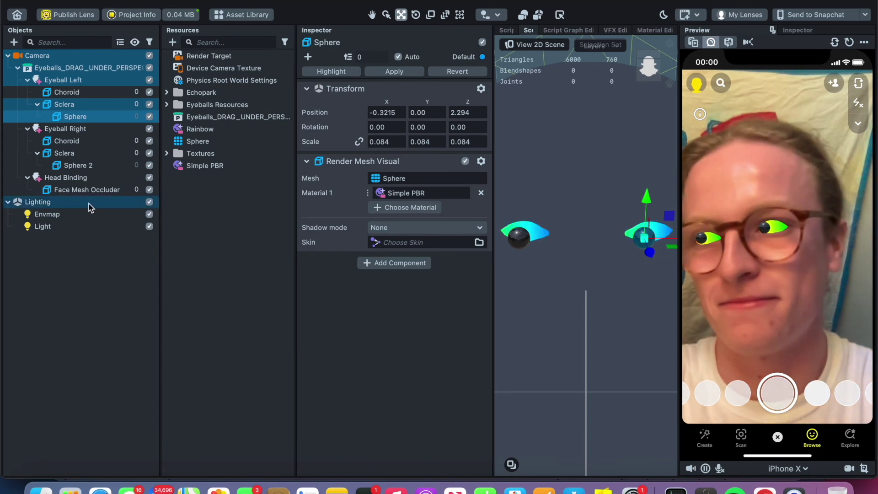
pyautogui.click(149, 190)
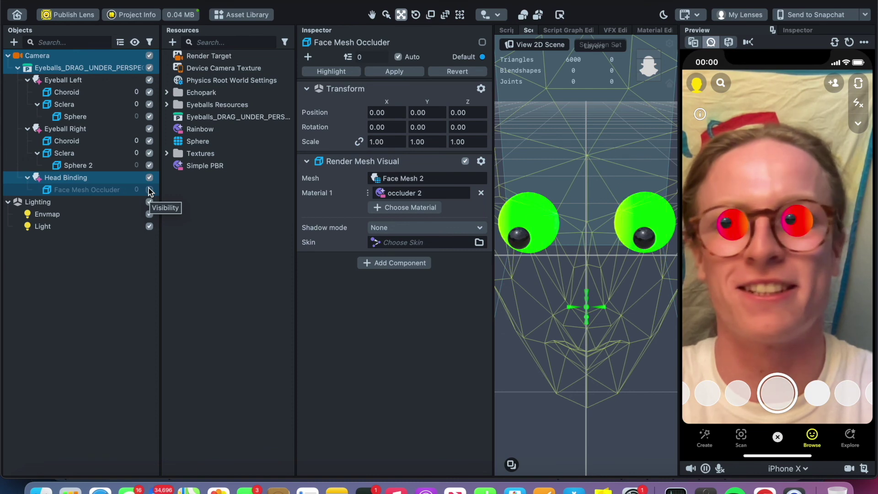
pyautogui.click(149, 190)
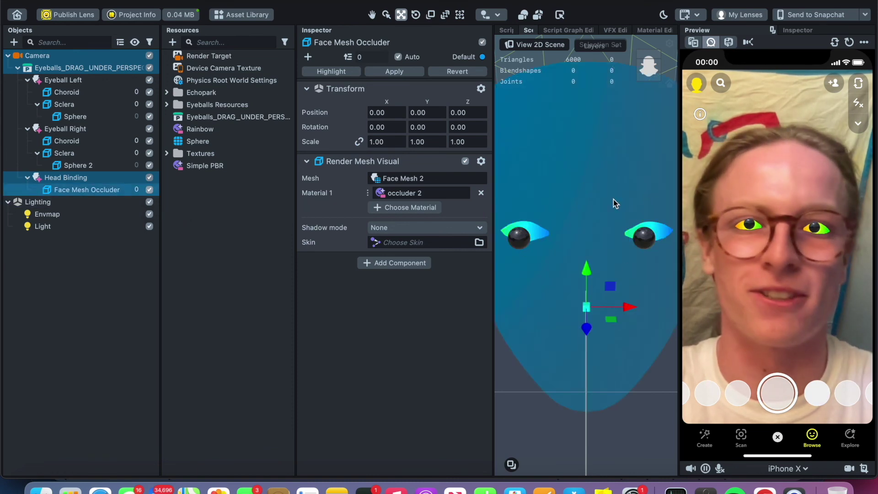
pyautogui.click(149, 190)
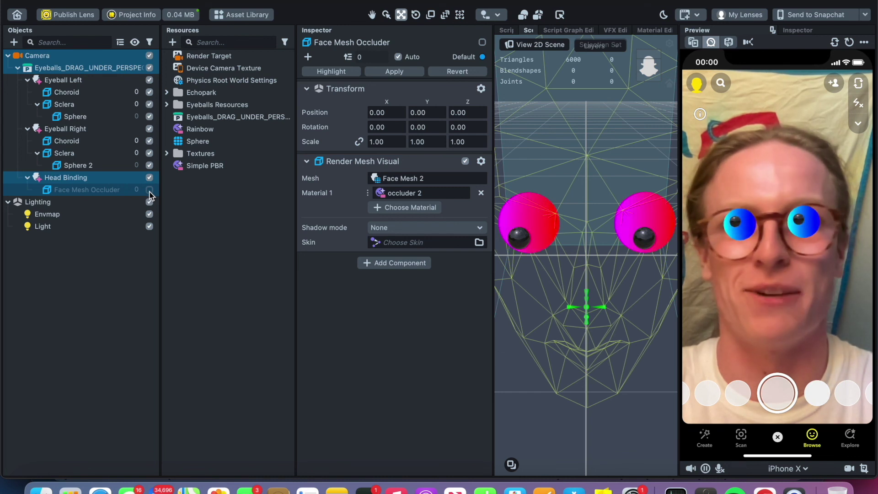
pyautogui.click(150, 191)
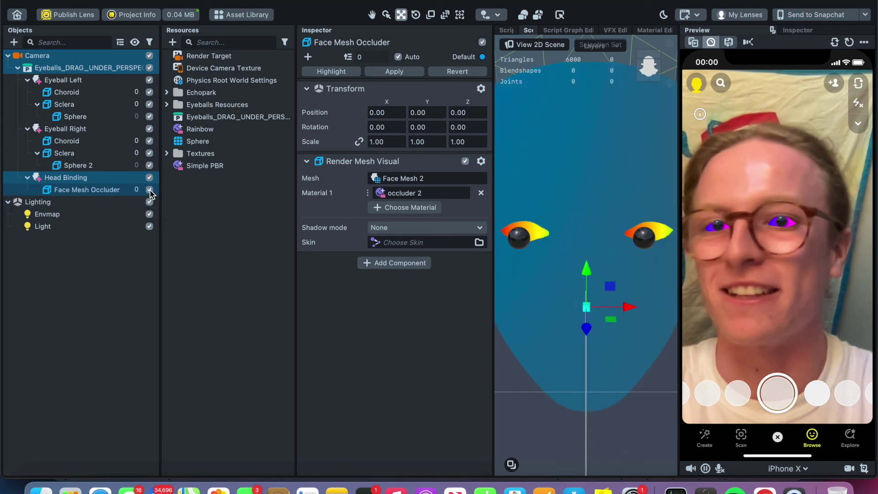